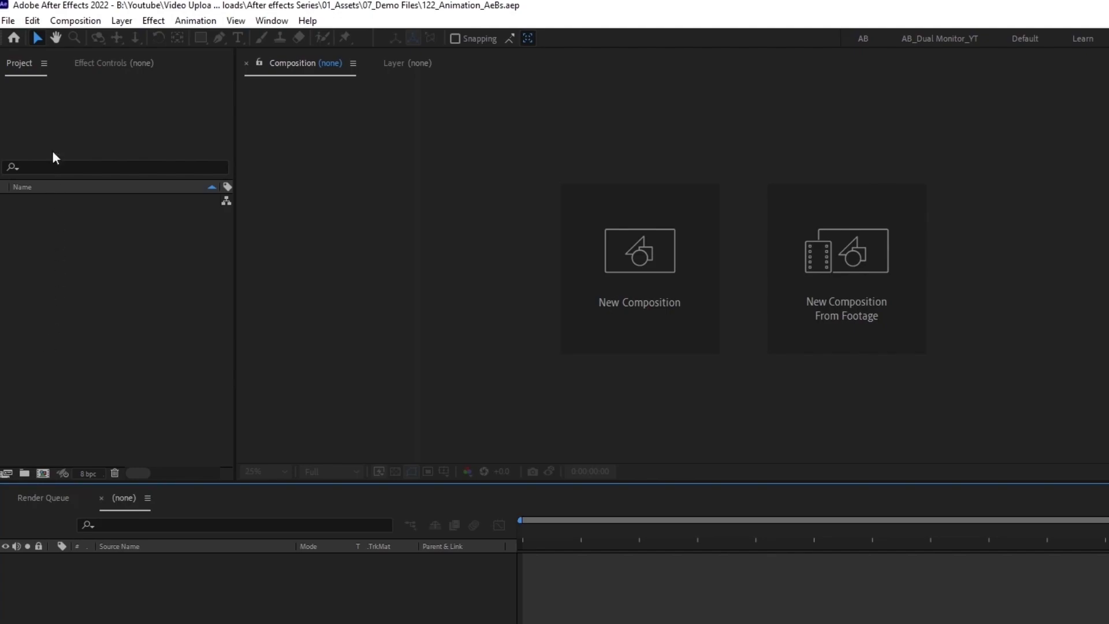
- Create a composition named Demo with the HDTV 1080 25 preset (1920×1080, 25 fps, 15 s)
{"action": "left_click", "coordinate": [60, 22]}
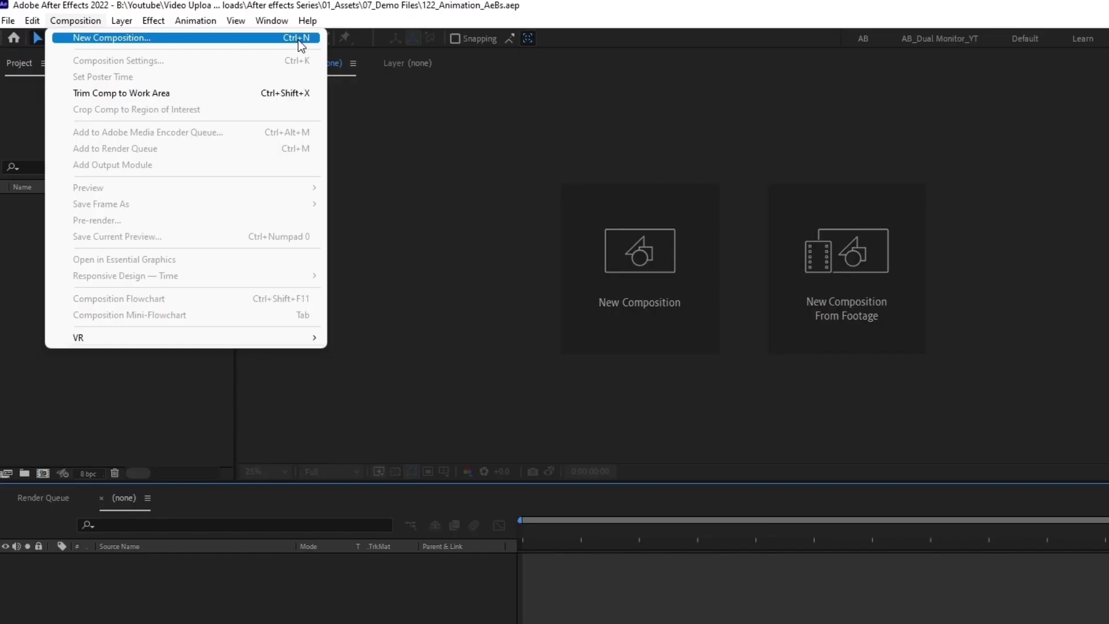
{"action": "mouse_move", "coordinate": [23, 21]}
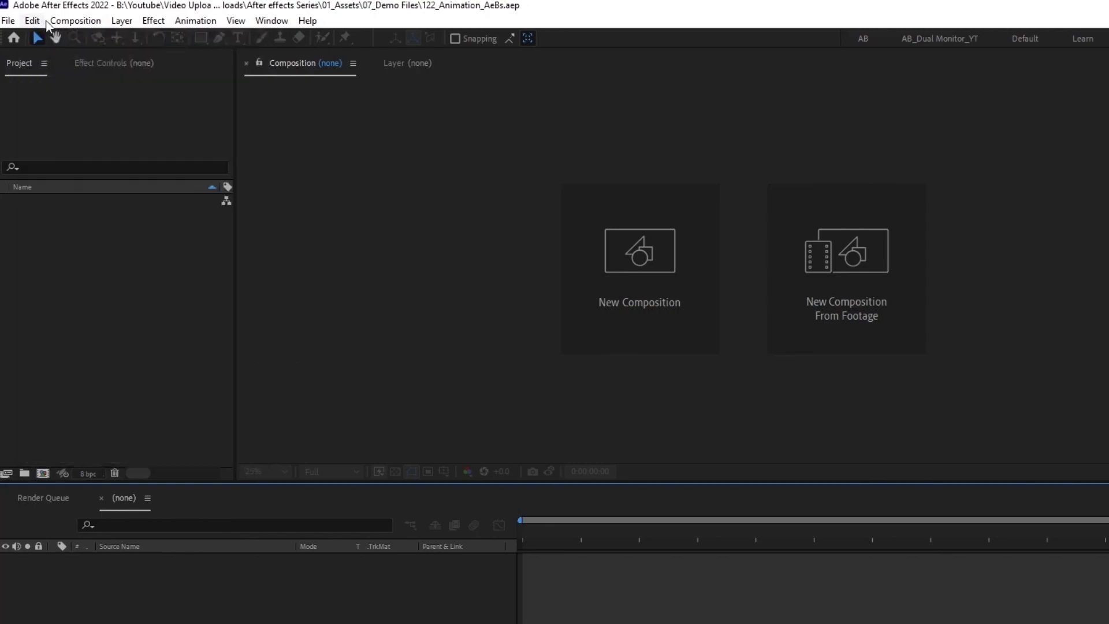
{"action": "mouse_move", "coordinate": [146, 22]}
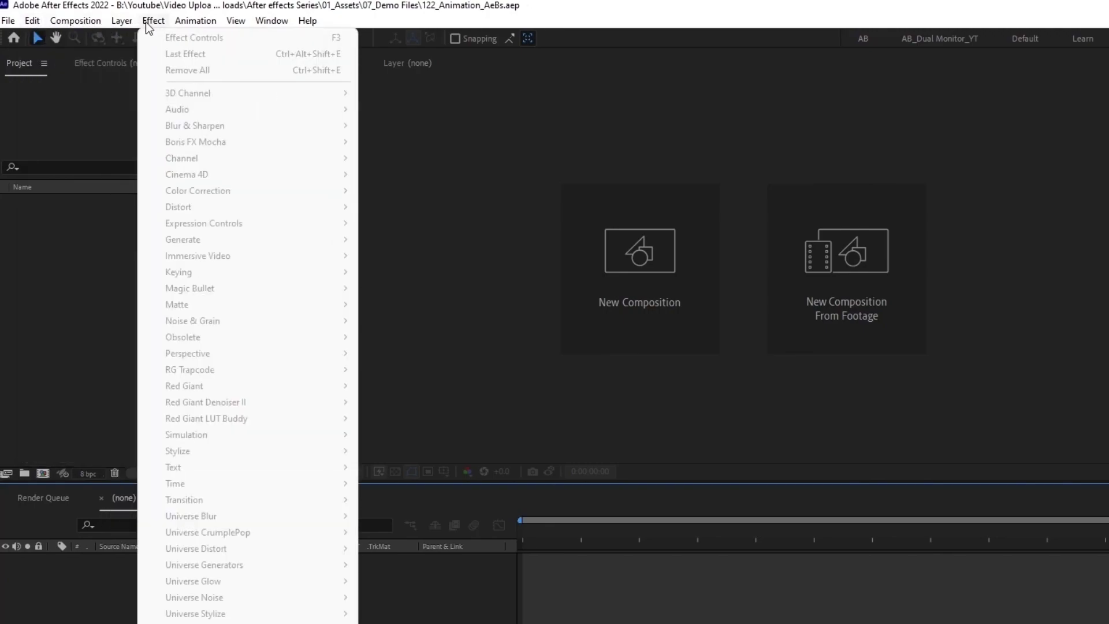
{"action": "mouse_move", "coordinate": [108, 26]}
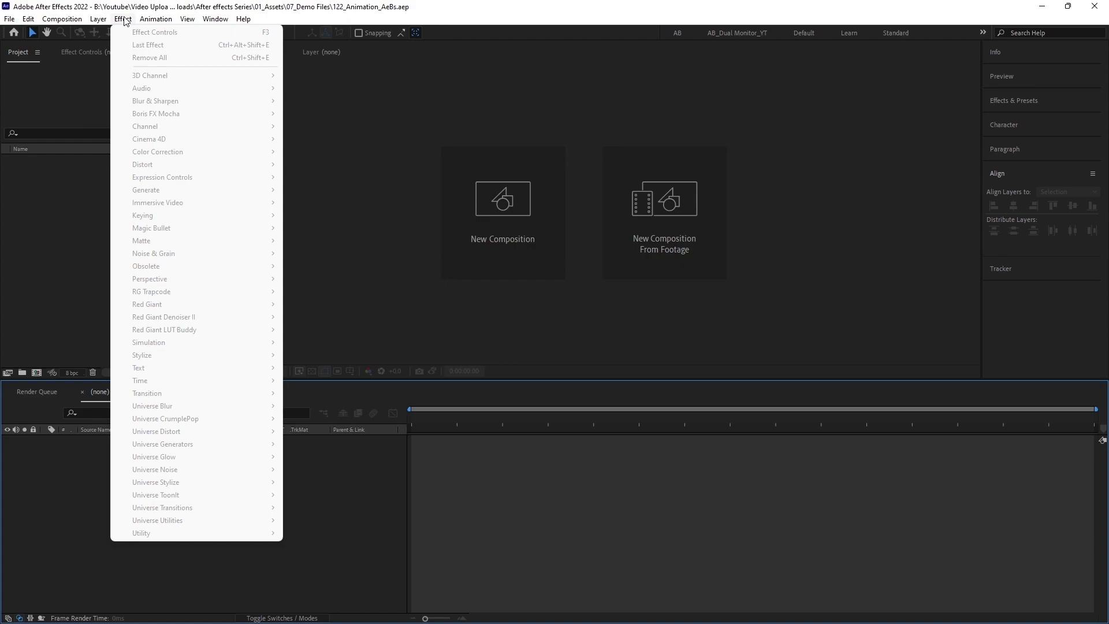
{"action": "mouse_move", "coordinate": [63, 18]}
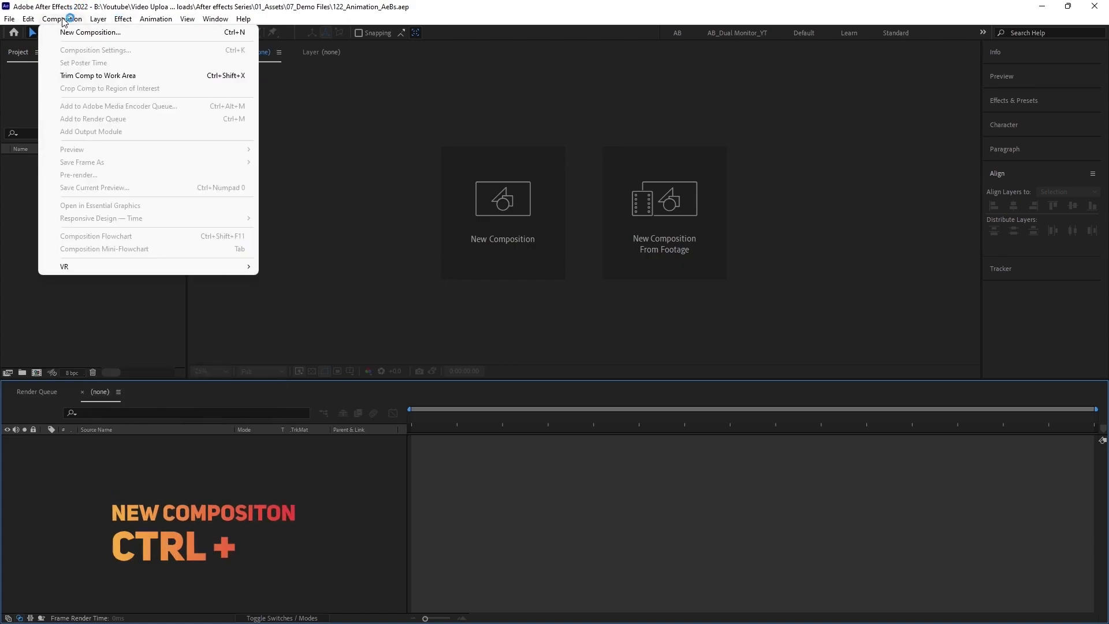
{"action": "left_click", "coordinate": [92, 32]}
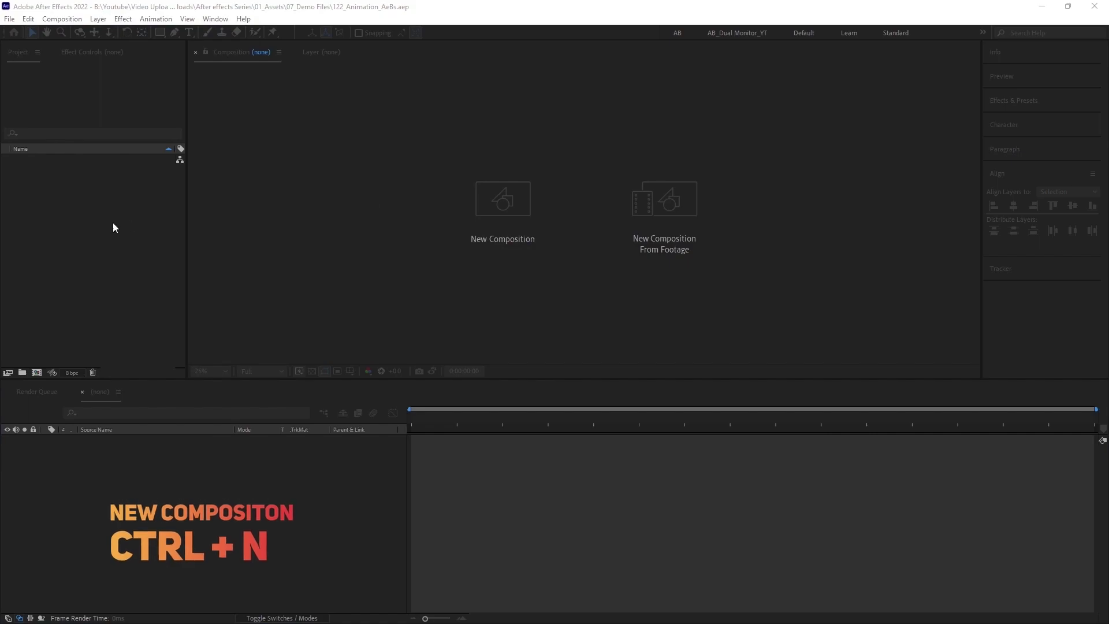
{"action": "key", "text": "ctrl+n"}
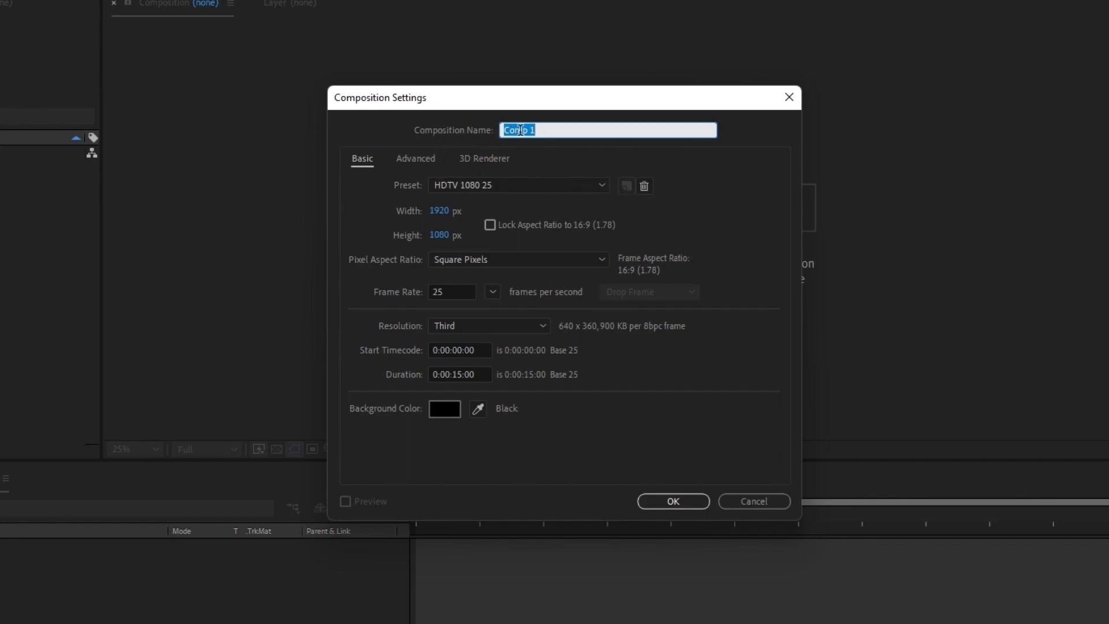
{"action": "key", "text": "BackSpace"}
{"action": "type", "text": "Demo"}
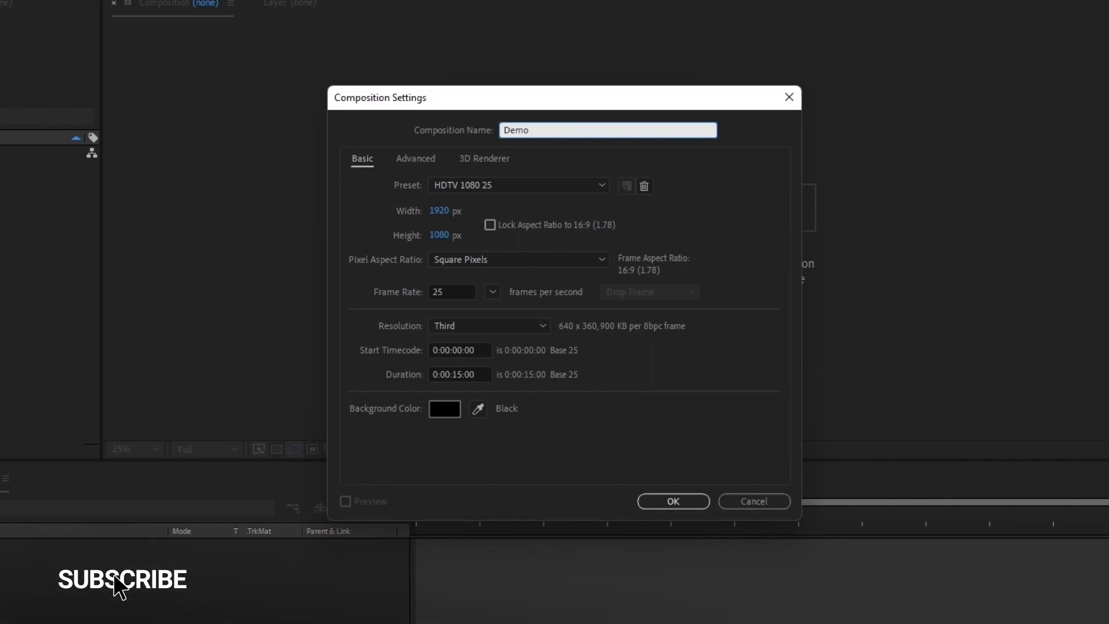
{"action": "left_click", "coordinate": [462, 184]}
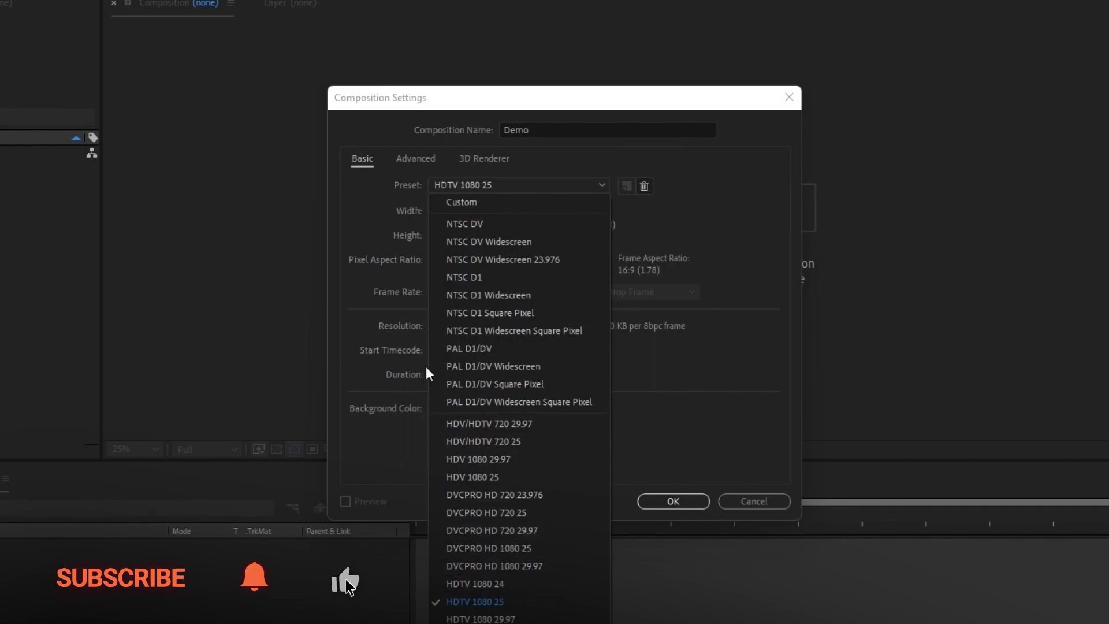
{"action": "left_click", "coordinate": [353, 215]}
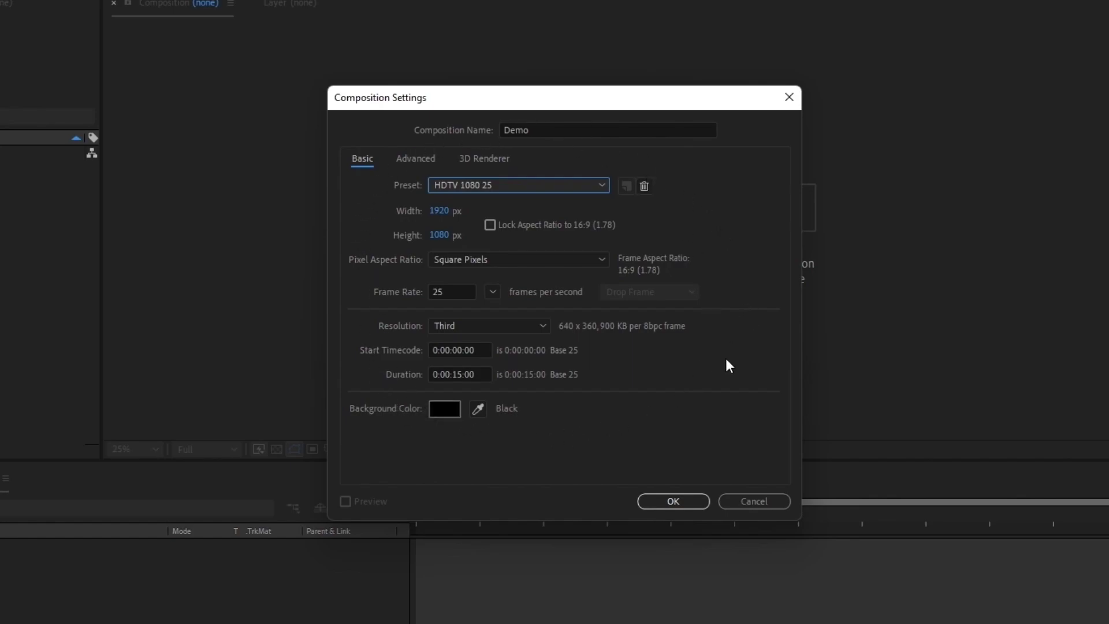
{"action": "left_click", "coordinate": [674, 501]}
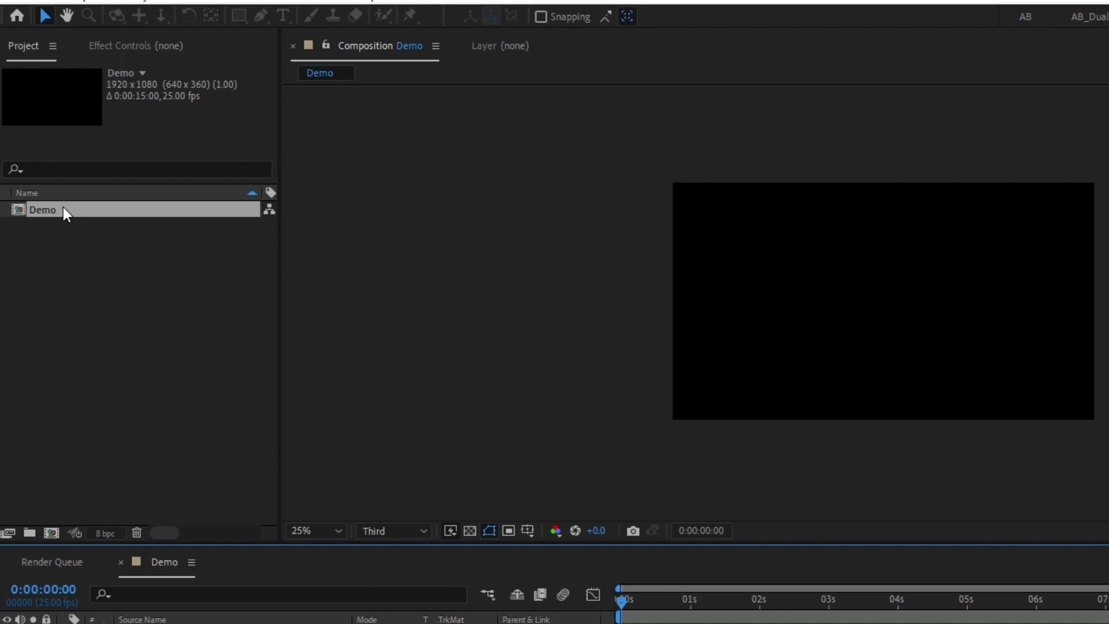
{"action": "left_click", "coordinate": [80, 298]}
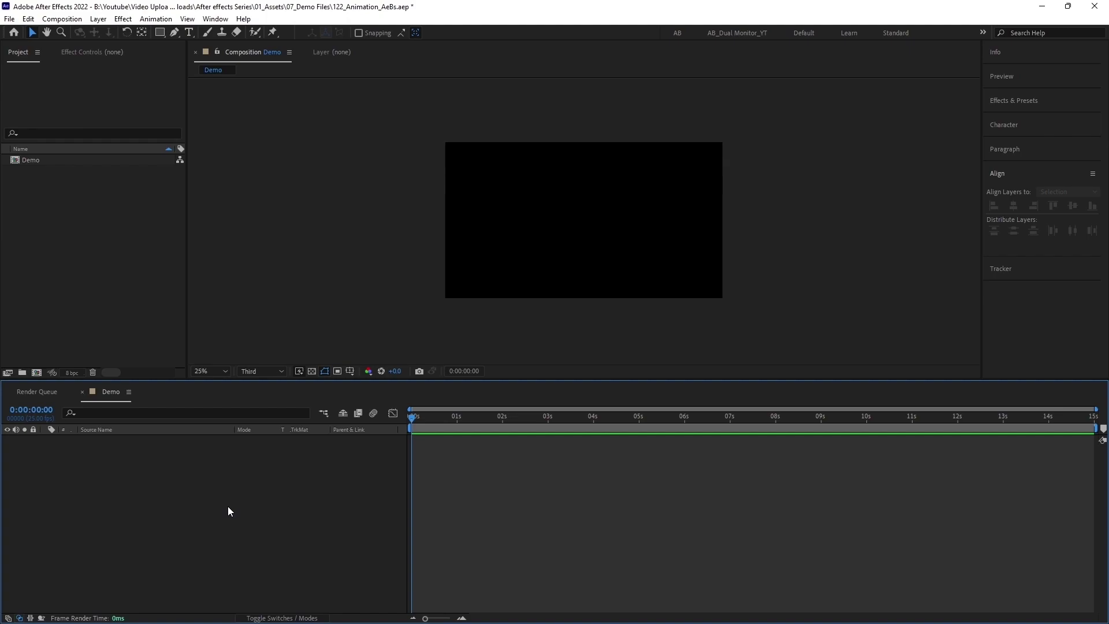
- Import favourite.png, add it as a layer in Demo, and reveal its Transform properties
{"action": "left_click_drag", "start_coordinate": [0, 219], "coordinate": [123, 220]}
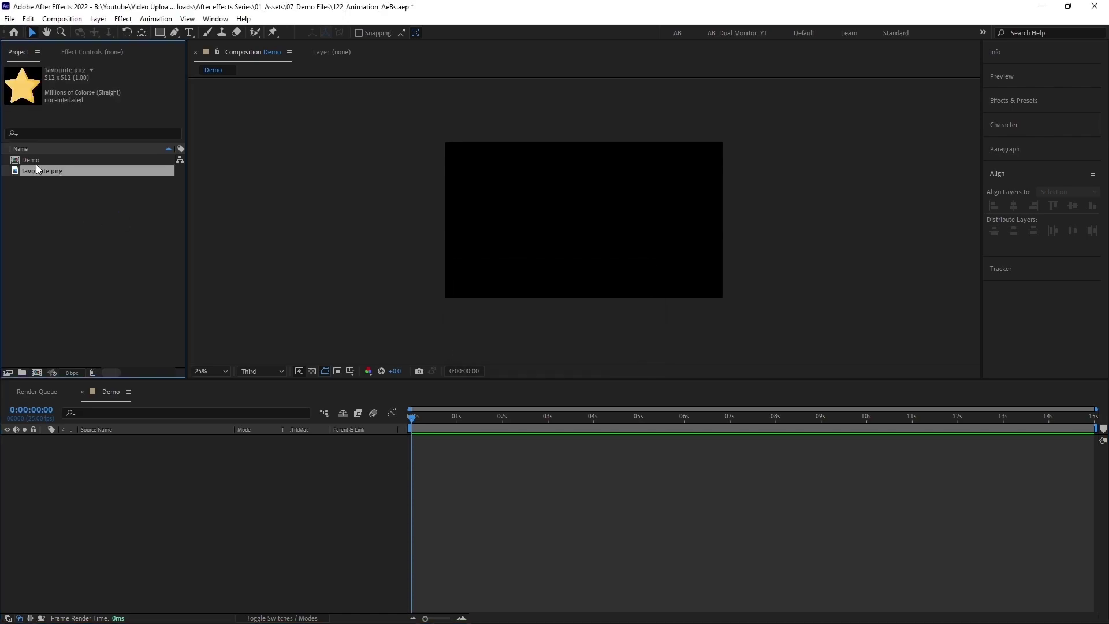
{"action": "left_click_drag", "start_coordinate": [36, 170], "coordinate": [140, 511]}
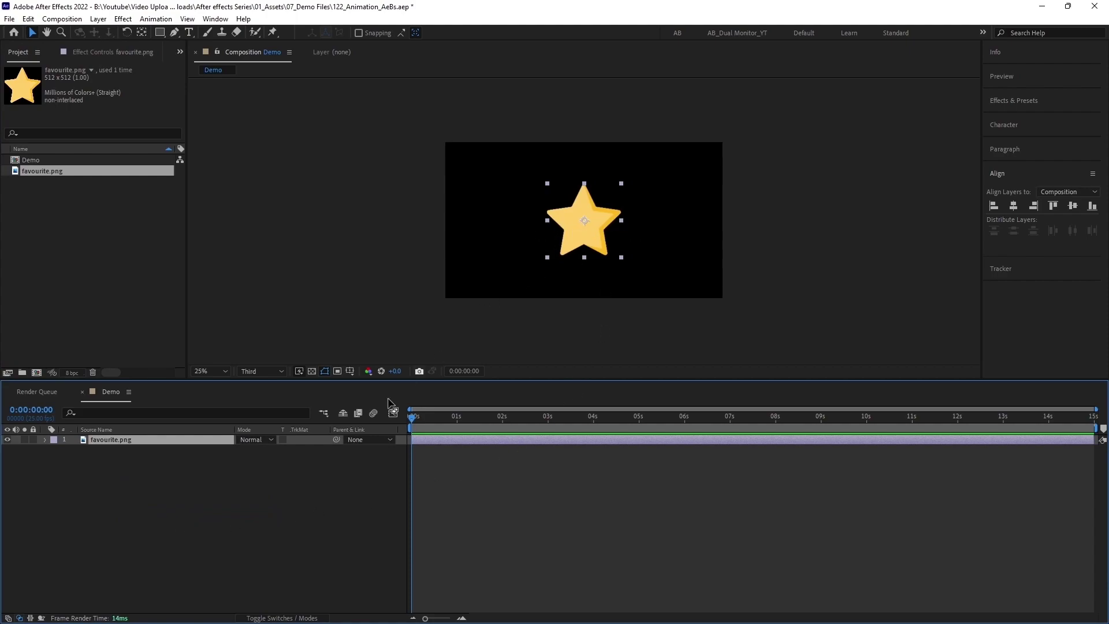
{"action": "left_click", "coordinate": [46, 439]}
{"action": "left_click", "coordinate": [55, 450]}
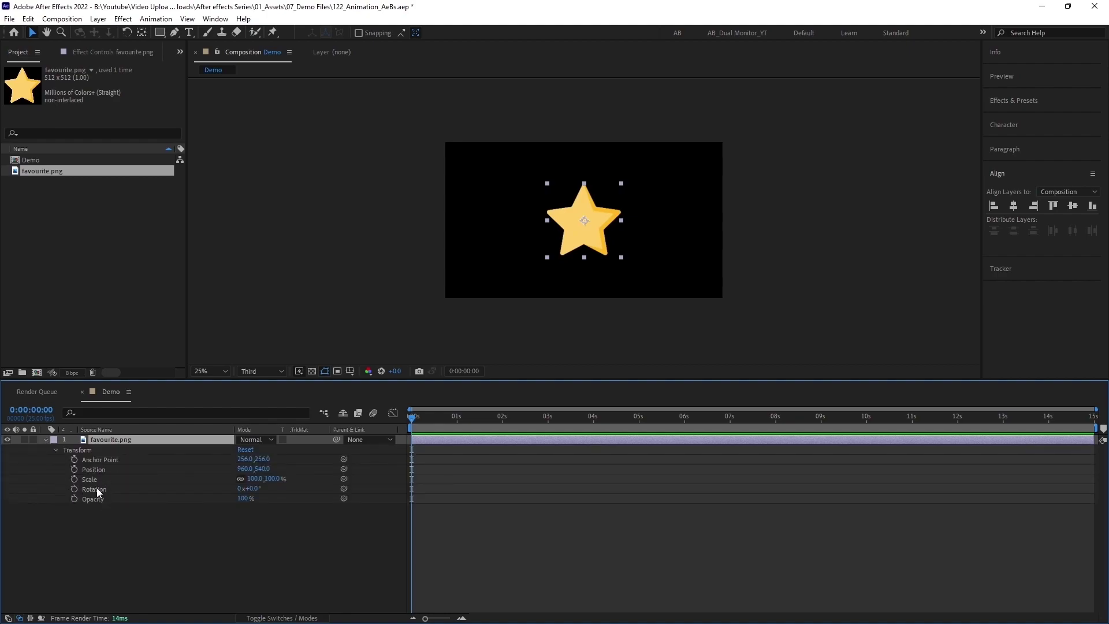
- Key the star's Position at 0 s, move it past the right edge at 3 s, and preview
{"action": "left_click", "coordinate": [95, 469]}
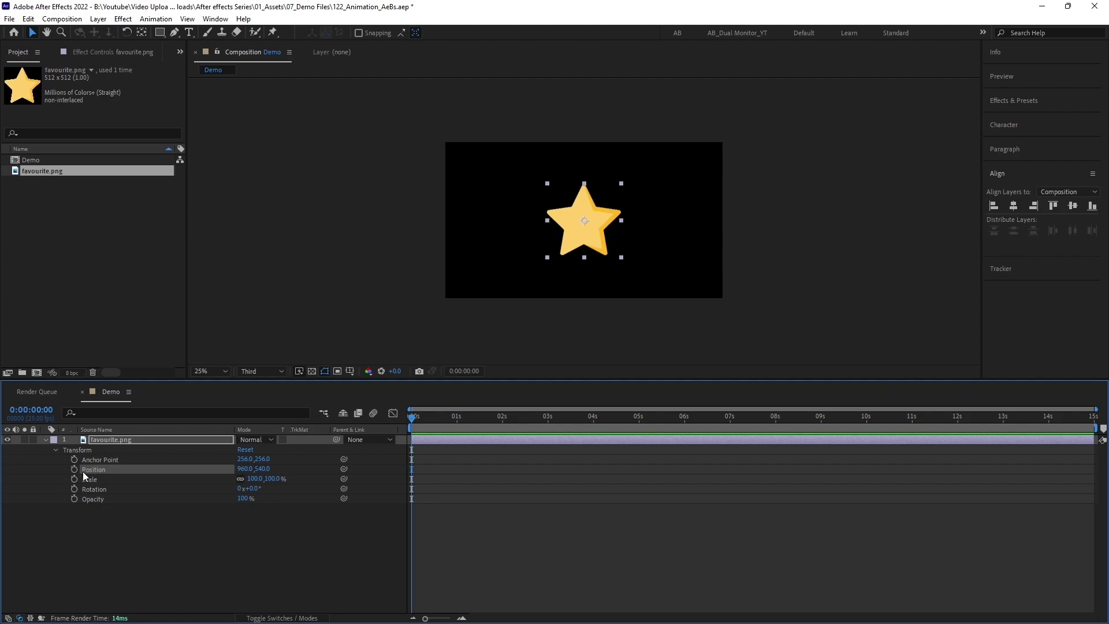
{"action": "left_click", "coordinate": [73, 469]}
{"action": "left_click_drag", "start_coordinate": [431, 421], "coordinate": [548, 428]}
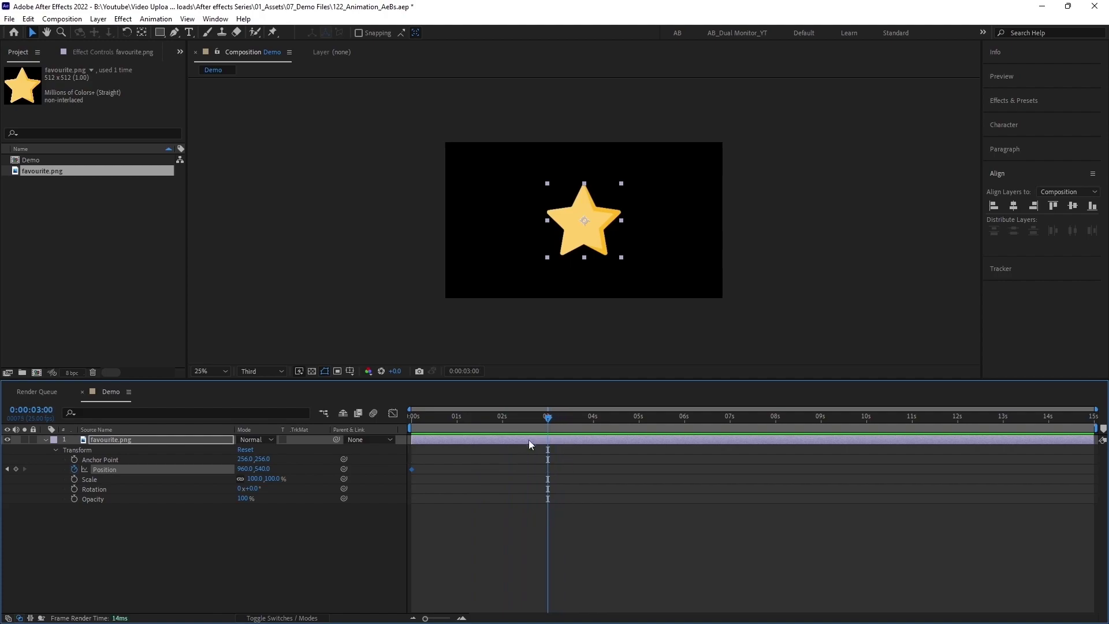
{"action": "left_click_drag", "start_coordinate": [584, 240], "coordinate": [778, 240]}
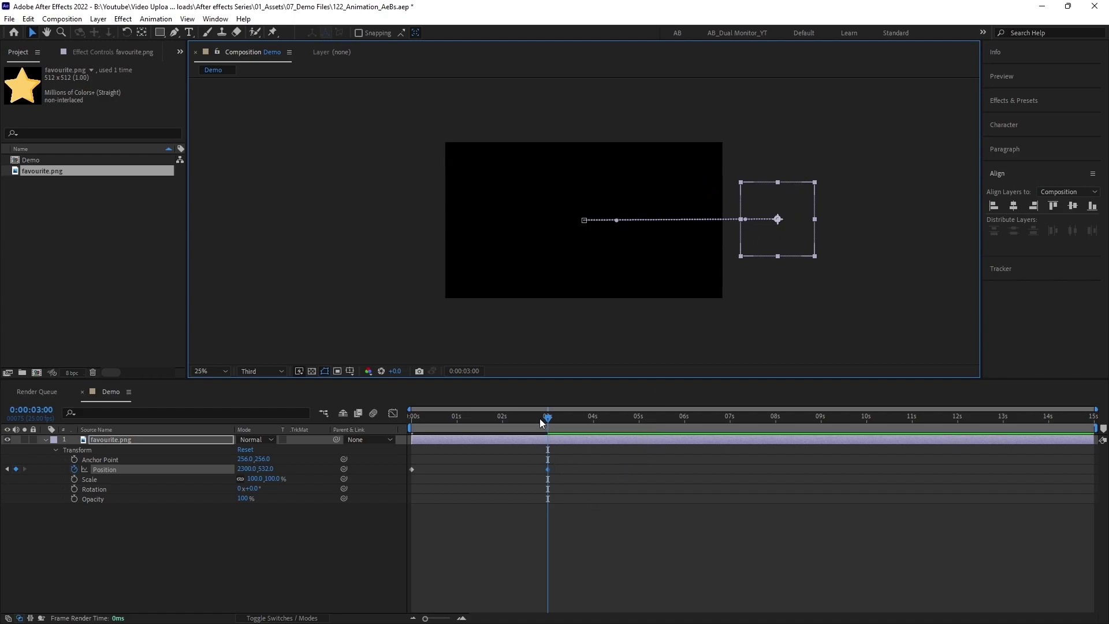
{"action": "left_click_drag", "start_coordinate": [539, 419], "coordinate": [399, 428]}
{"action": "key", "text": "space"}
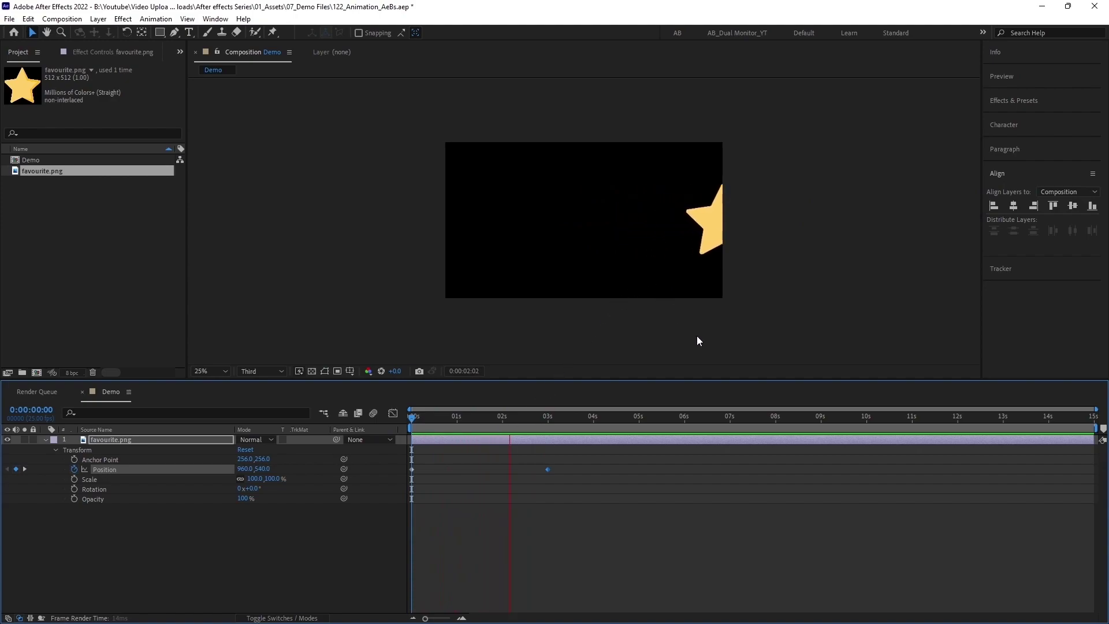
{"action": "key", "text": "space"}
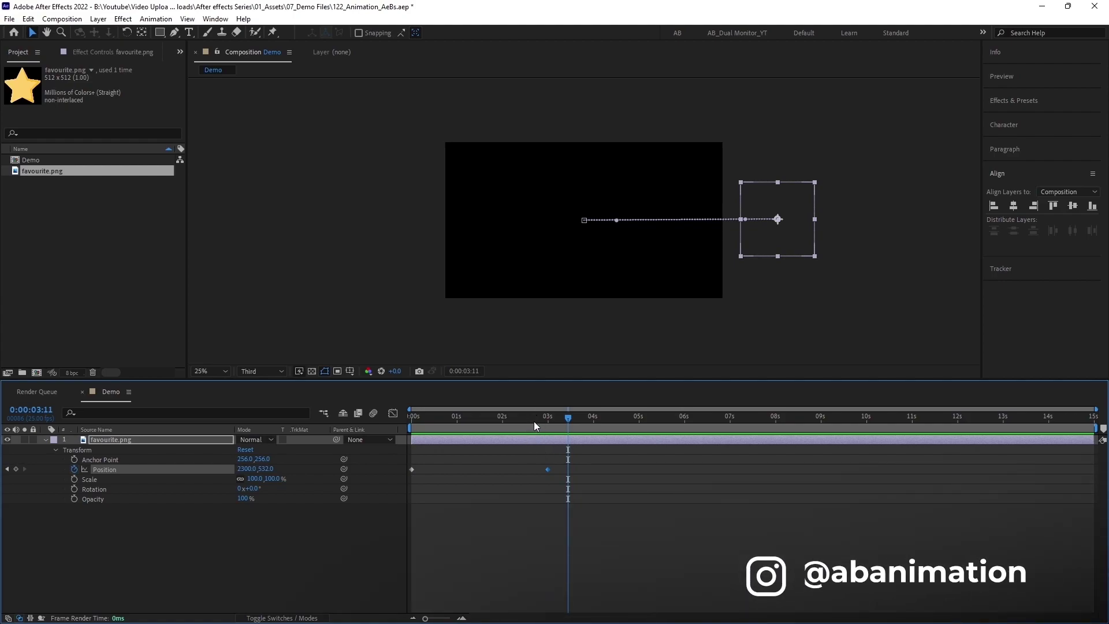
{"action": "left_click_drag", "start_coordinate": [534, 421], "coordinate": [401, 429]}
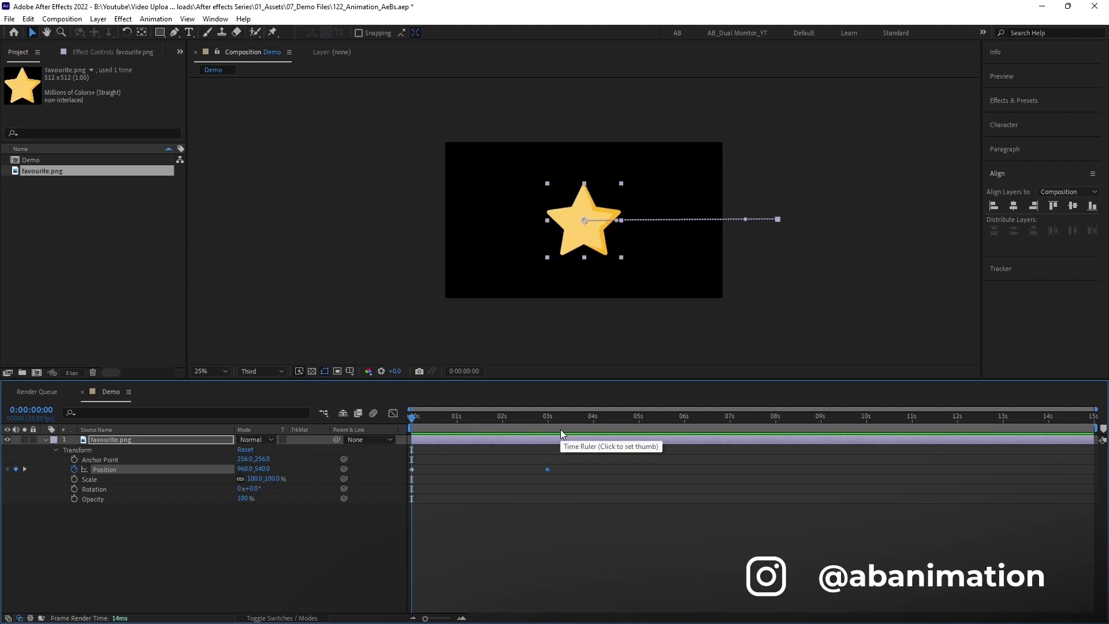
{"action": "left_click", "coordinate": [563, 501]}
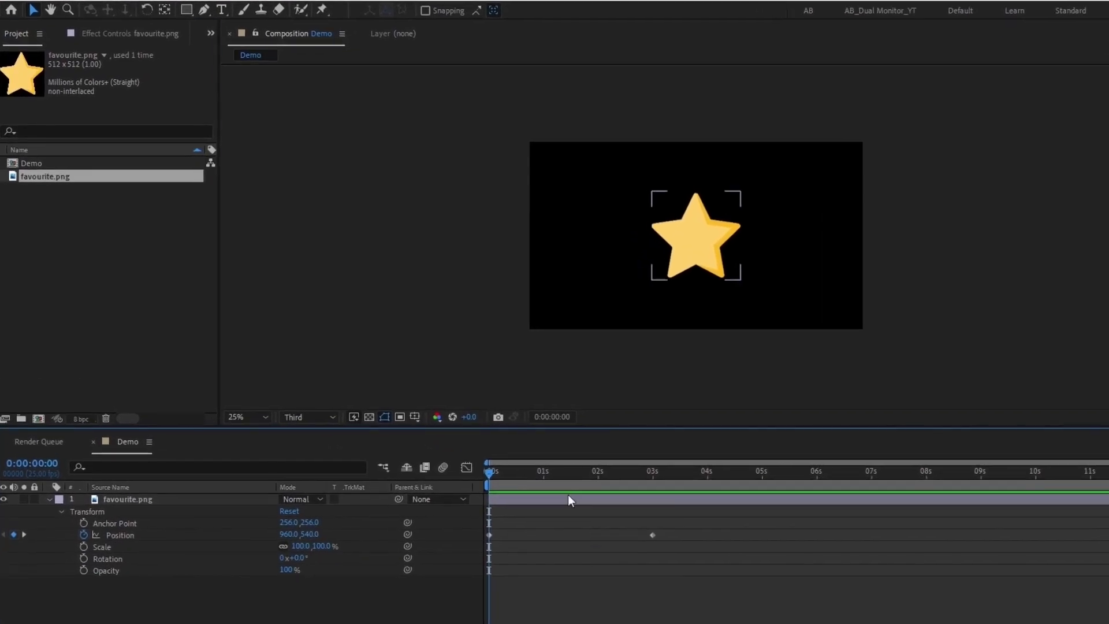
{"action": "left_click", "coordinate": [60, 192]}
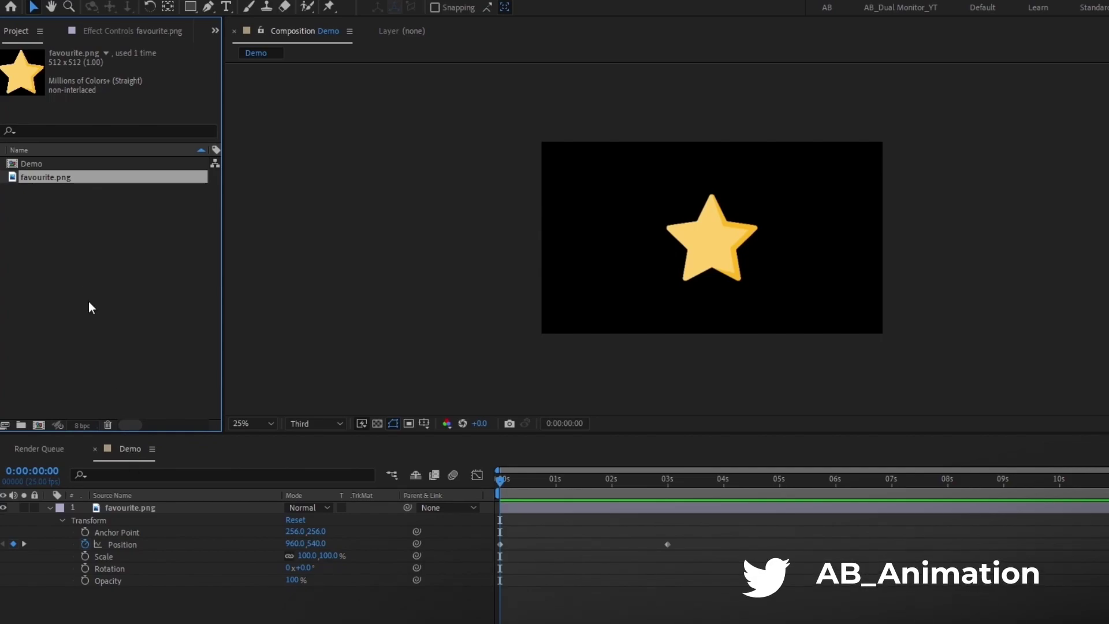
- Select the favourite.png layer and twirl open its Transform group to show the Position keyframes
{"action": "left_click", "coordinate": [29, 165]}
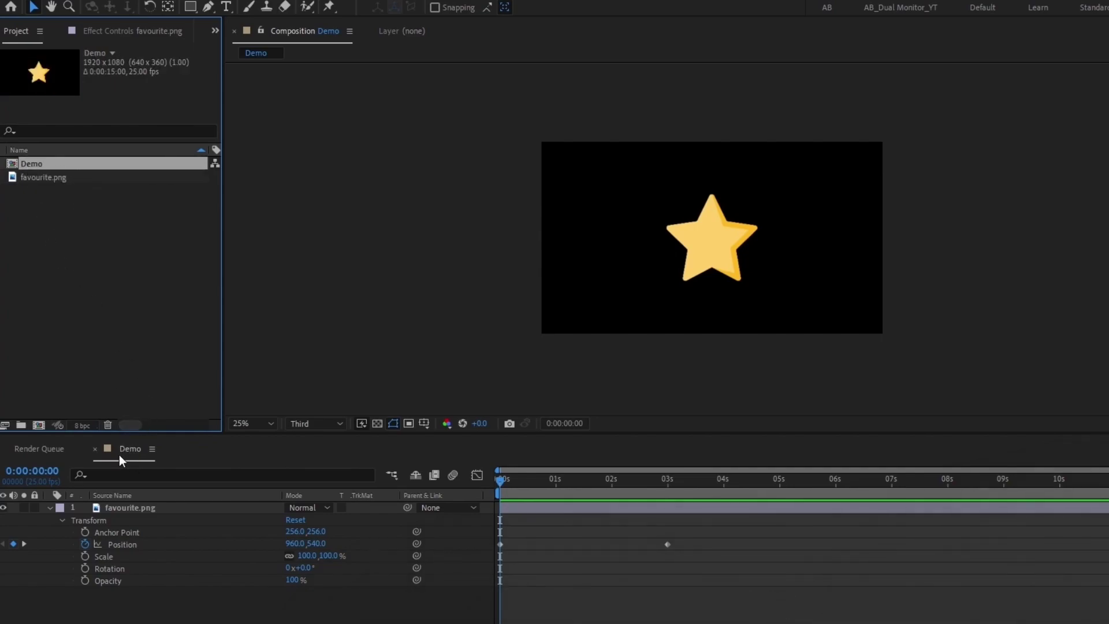
{"action": "left_click", "coordinate": [43, 175]}
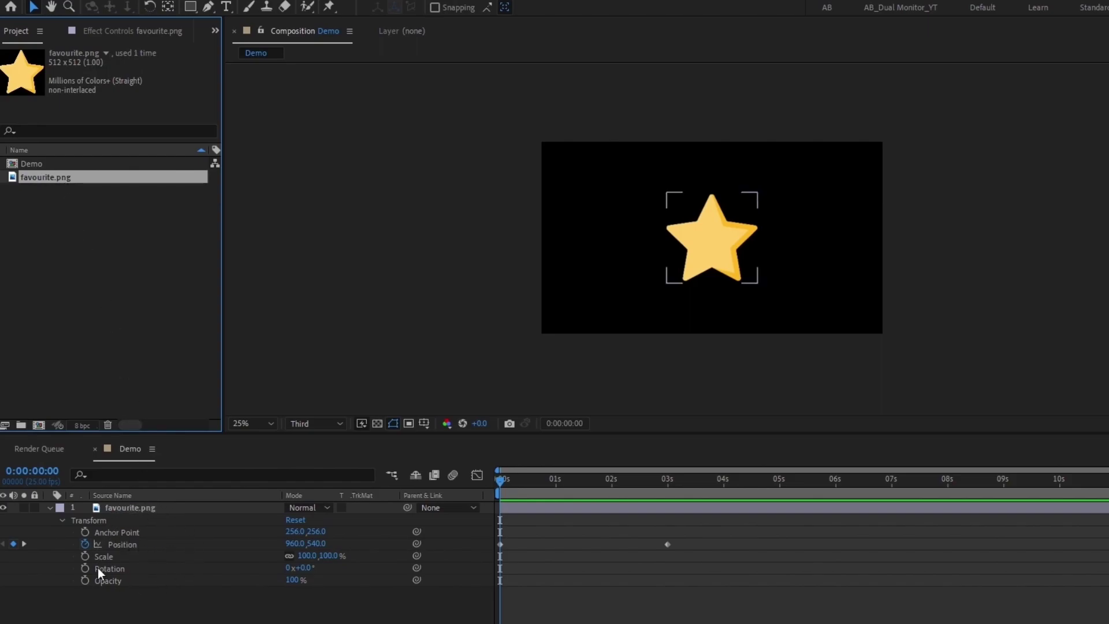
{"action": "left_click", "coordinate": [58, 507]}
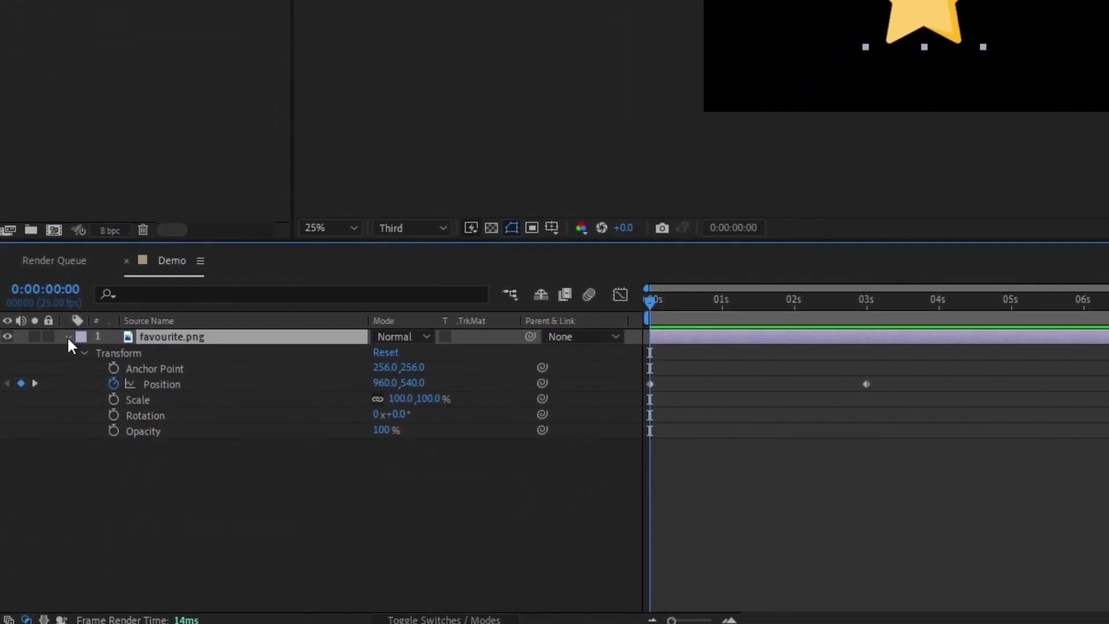
{"action": "left_click", "coordinate": [67, 337]}
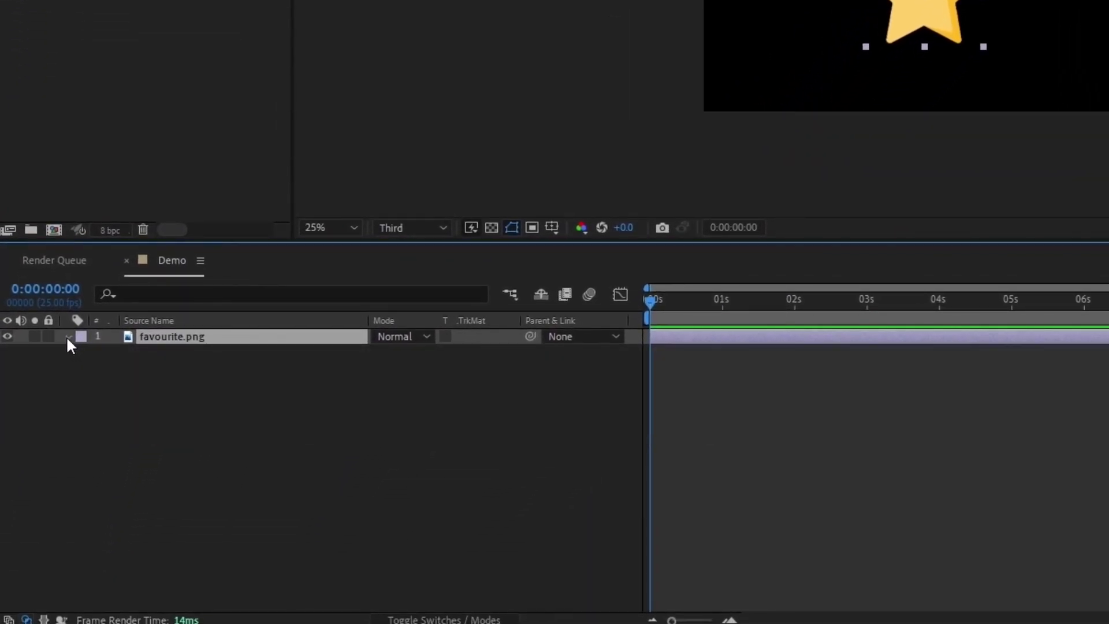
{"action": "left_click", "coordinate": [67, 338]}
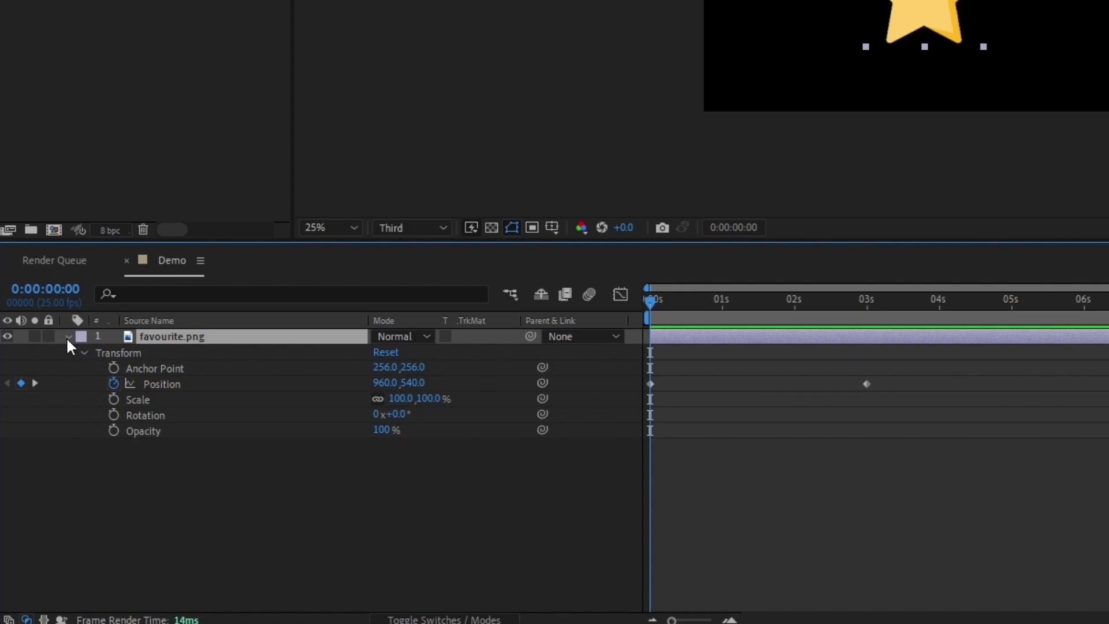
{"action": "left_click", "coordinate": [84, 351]}
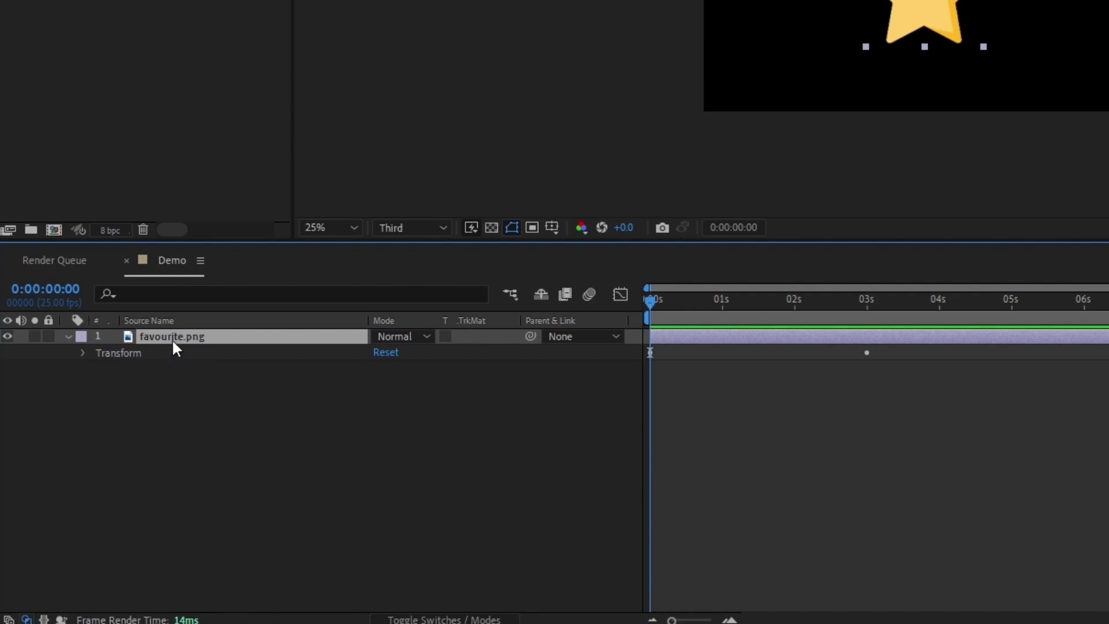
{"action": "left_click", "coordinate": [118, 355]}
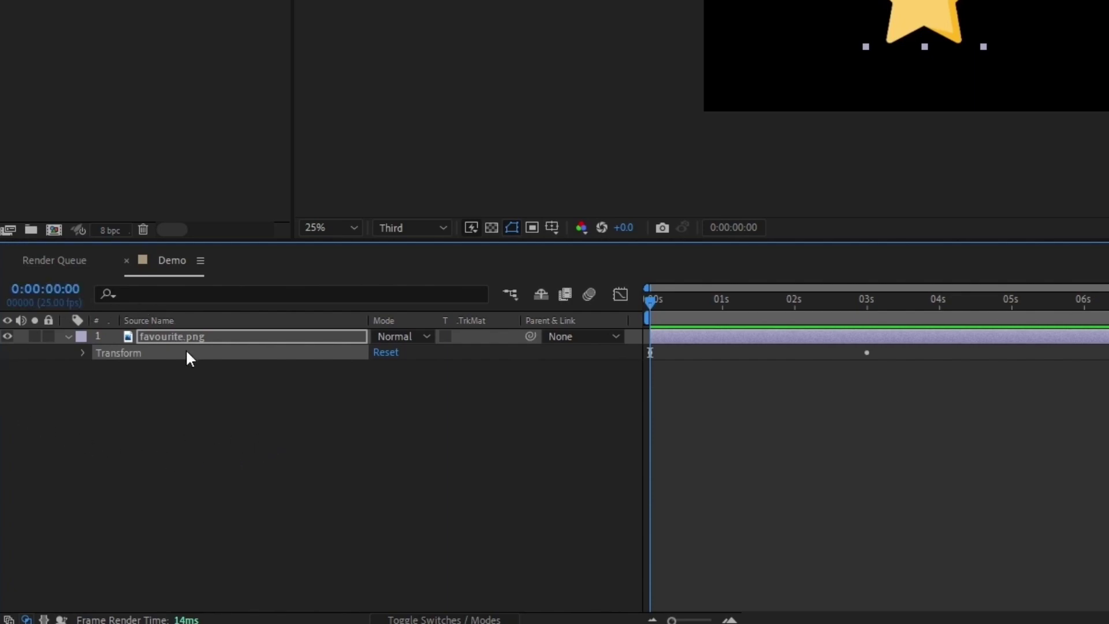
{"action": "left_click", "coordinate": [83, 352]}
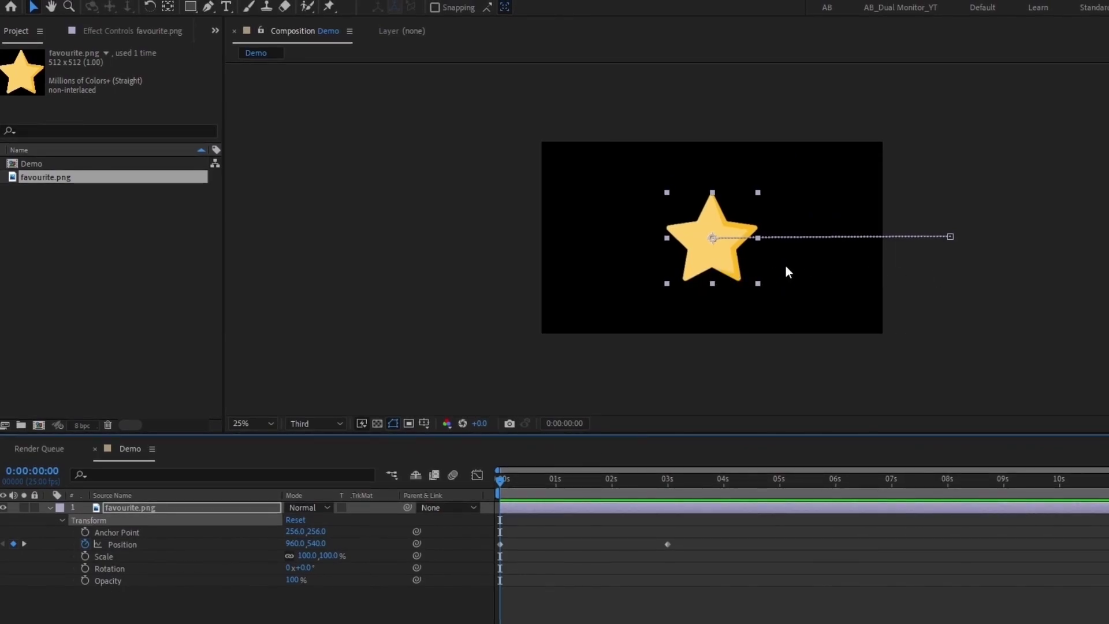
- Deselect the star and scrub frames to confirm it ends off-frame right at 2300, 532
{"action": "left_click", "coordinate": [859, 270]}
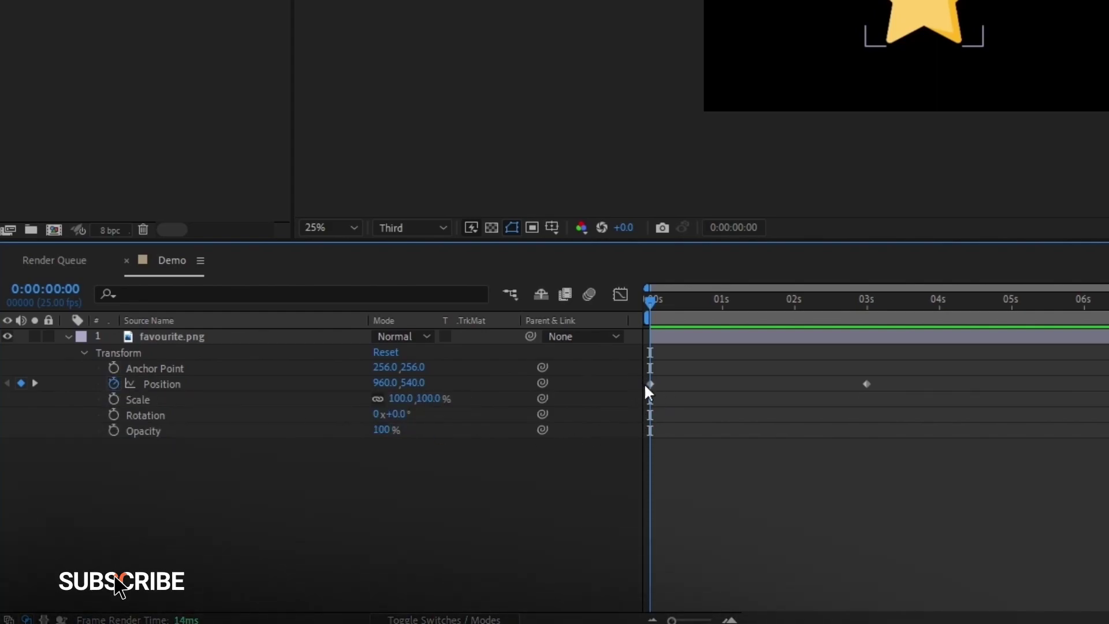
{"action": "mouse_move", "coordinate": [652, 385]}
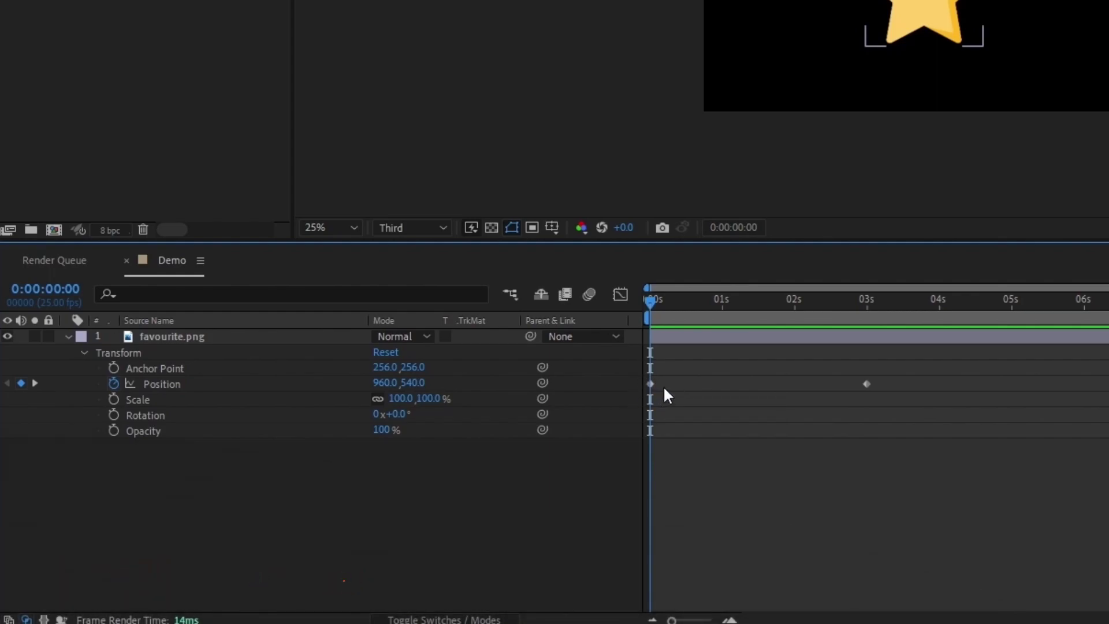
{"action": "left_click", "coordinate": [663, 386]}
{"action": "left_click_drag", "start_coordinate": [658, 305], "coordinate": [698, 320]}
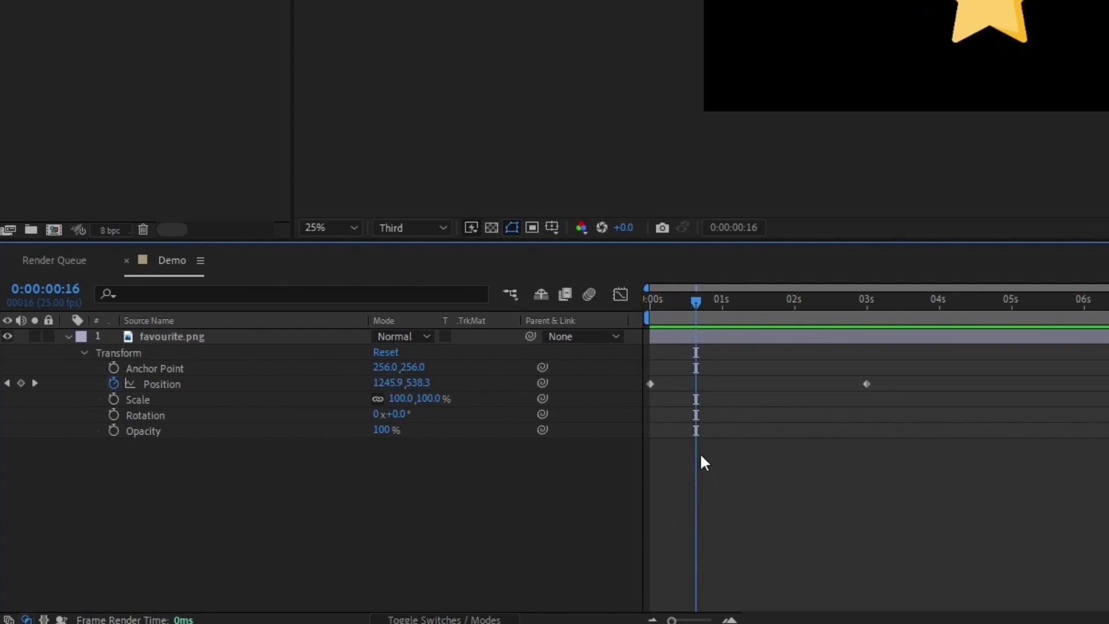
{"action": "left_click_drag", "start_coordinate": [692, 302], "coordinate": [863, 349]}
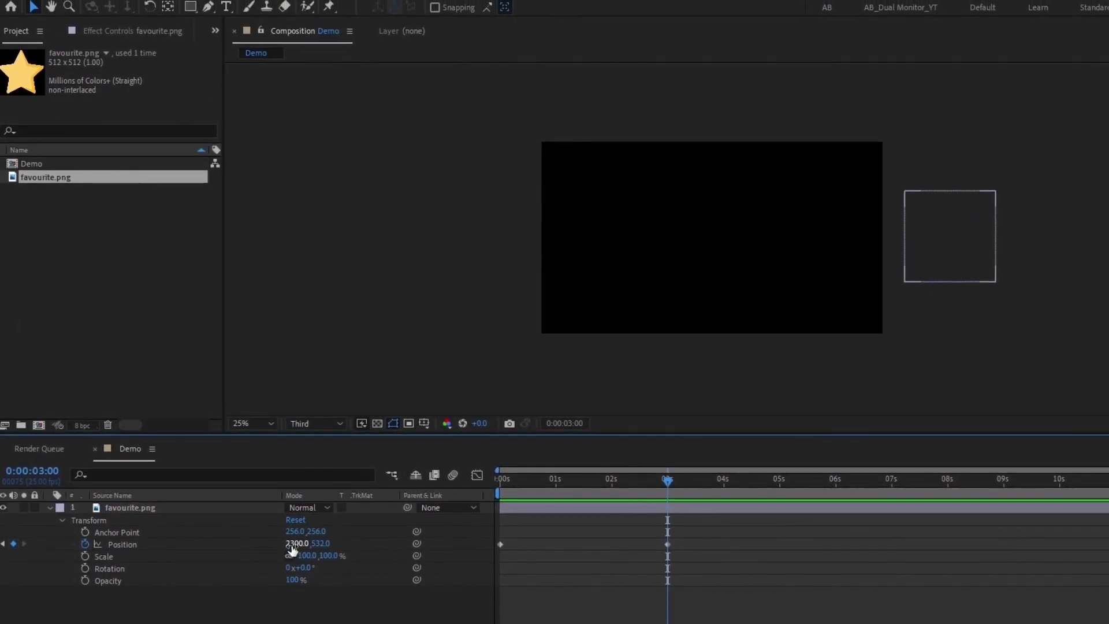
- Set the star's ending Position at 3 s to 2281, 532, then scrub back to the start
{"action": "left_click", "coordinate": [948, 234]}
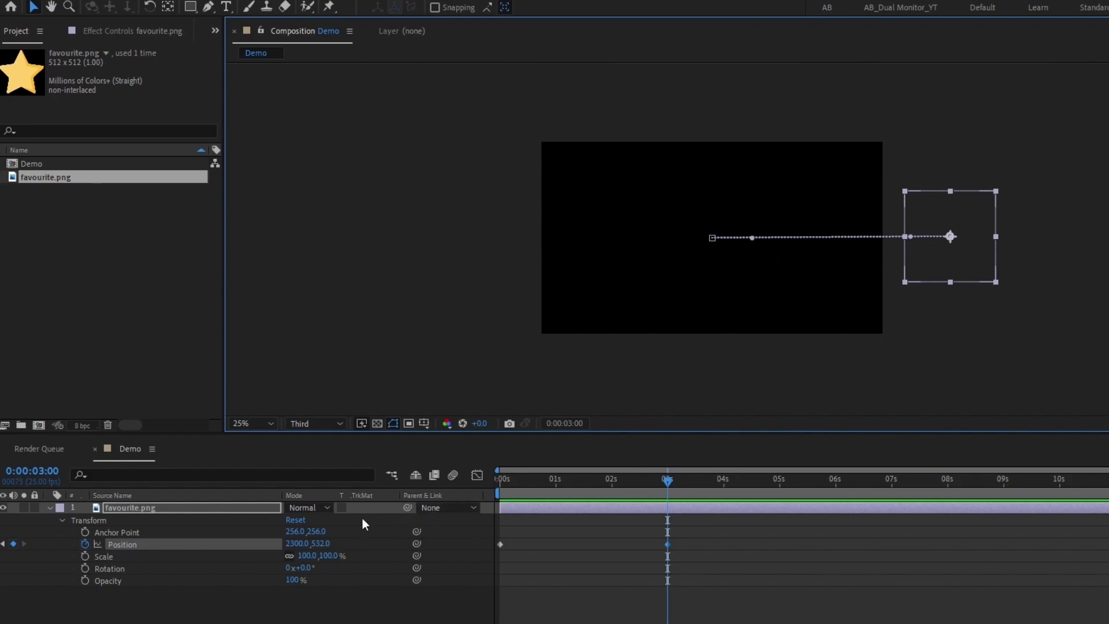
{"action": "left_click_drag", "start_coordinate": [293, 545], "coordinate": [84, 541]}
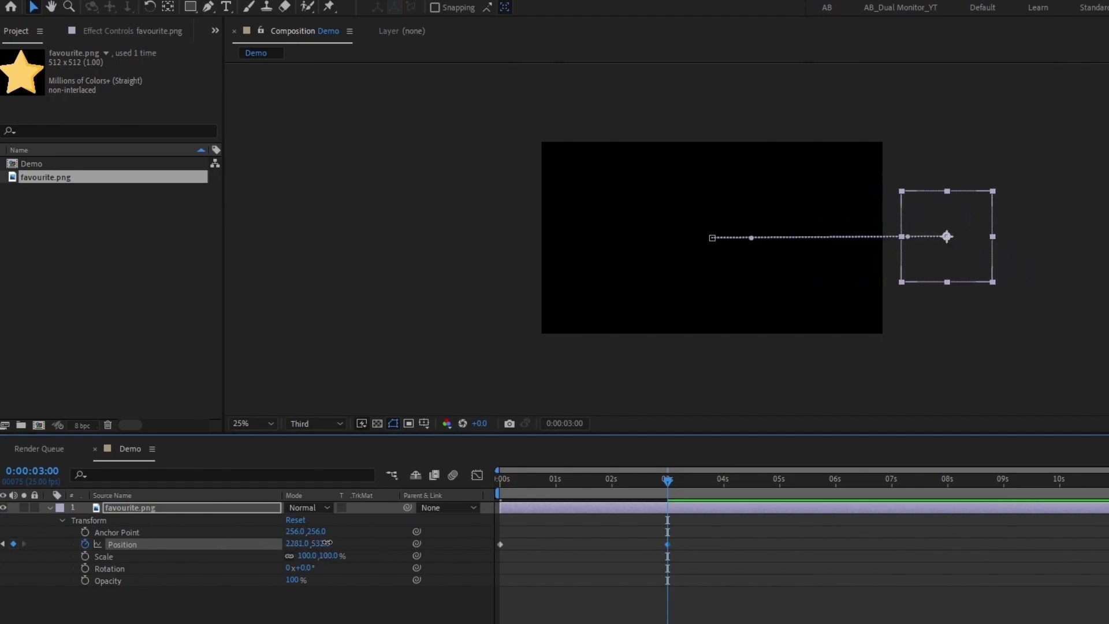
{"action": "left_click_drag", "start_coordinate": [319, 543], "coordinate": [426, 530]}
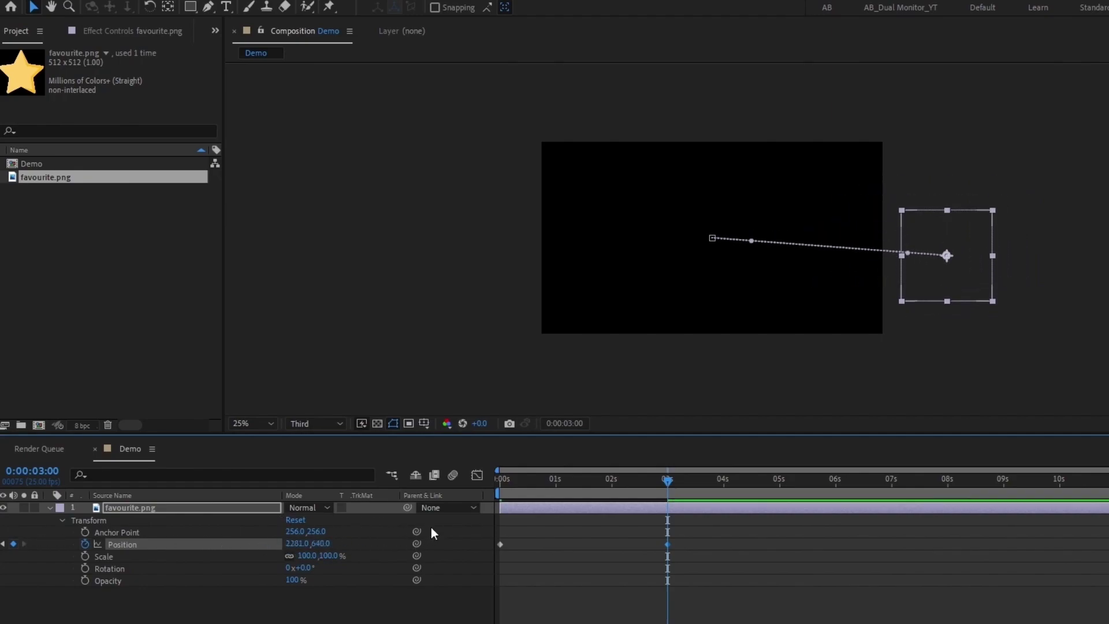
{"action": "left_click", "coordinate": [736, 564]}
{"action": "mouse_move", "coordinate": [626, 483]}
{"action": "left_mouse_down"}
{"action": "mouse_move", "coordinate": [428, 480]}
{"action": "mouse_move", "coordinate": [616, 501]}
{"action": "left_mouse_up"}
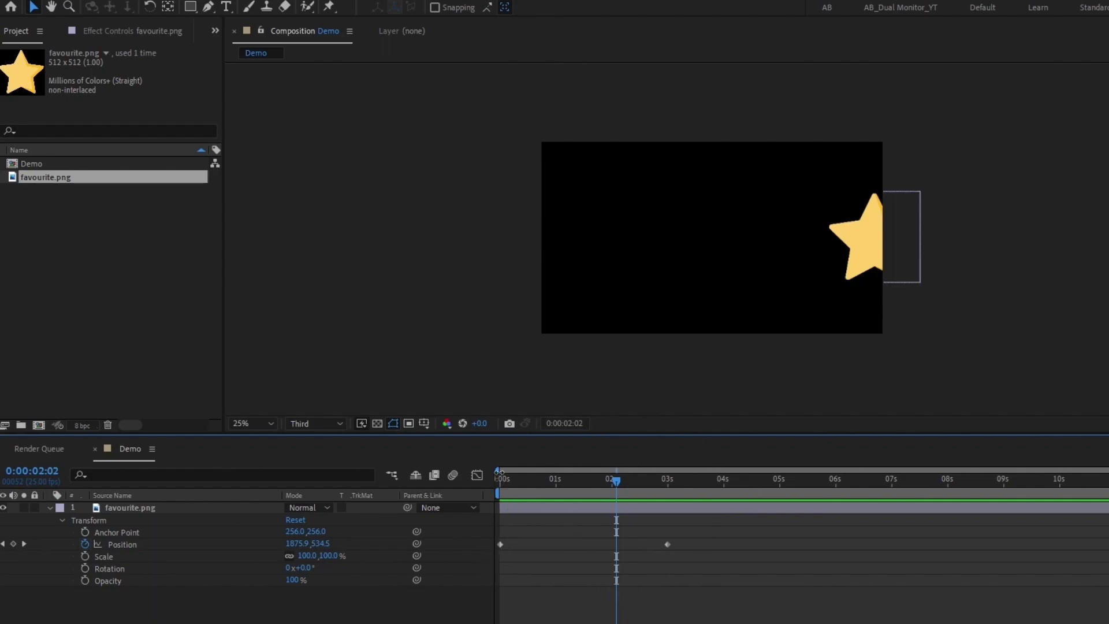
{"action": "left_click_drag", "start_coordinate": [508, 476], "coordinate": [490, 480]}
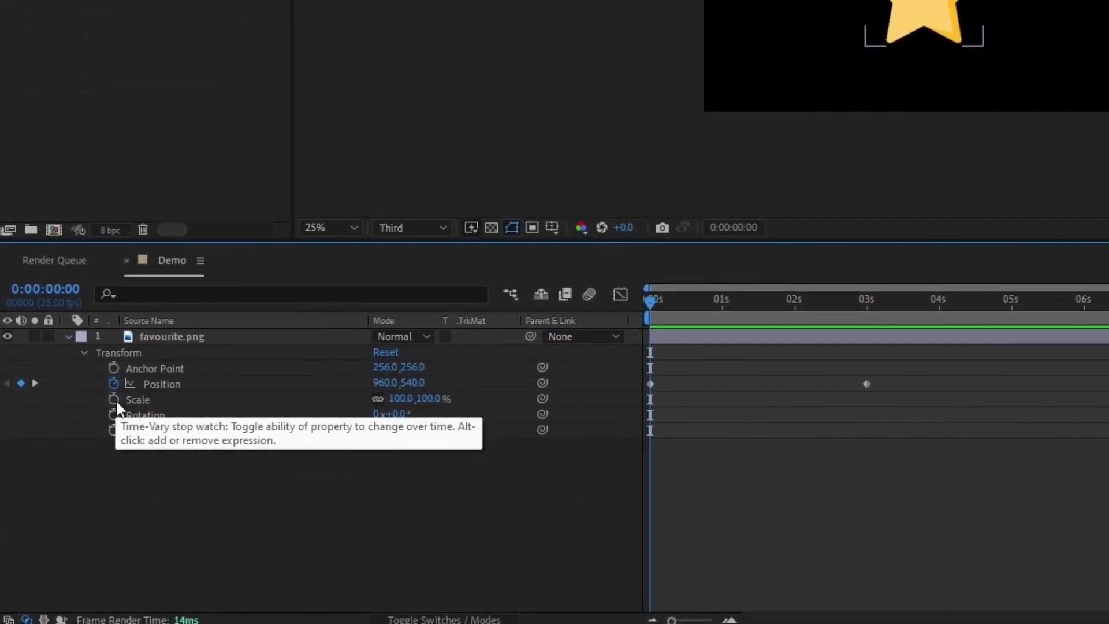
{"action": "left_click", "coordinate": [115, 400]}
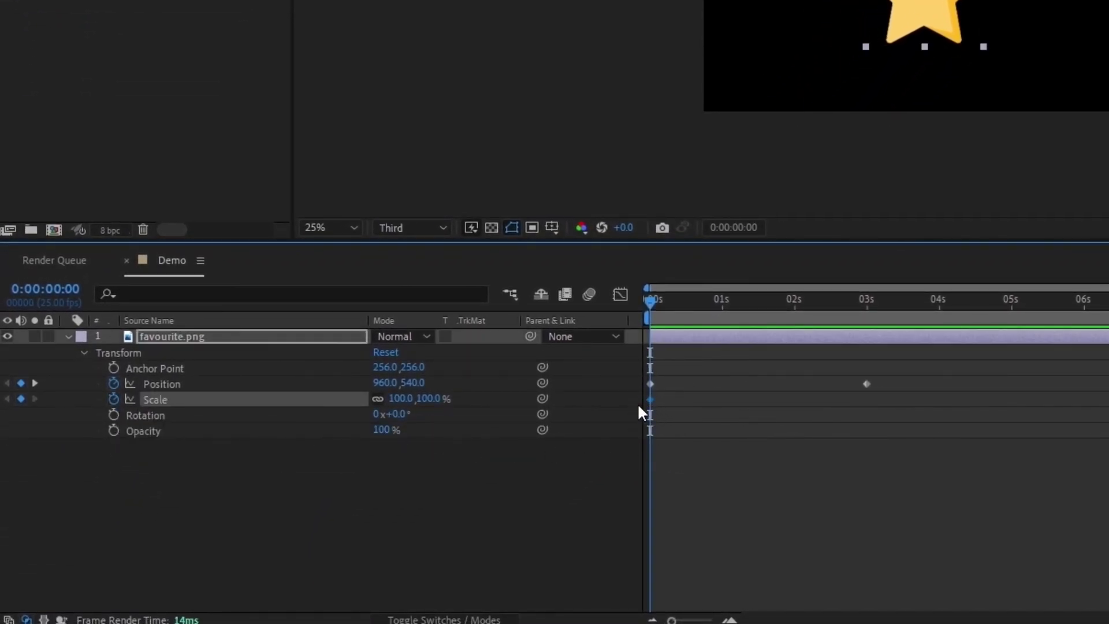
{"action": "left_click", "coordinate": [114, 399]}
{"action": "left_click_drag", "start_coordinate": [659, 300], "coordinate": [867, 363]}
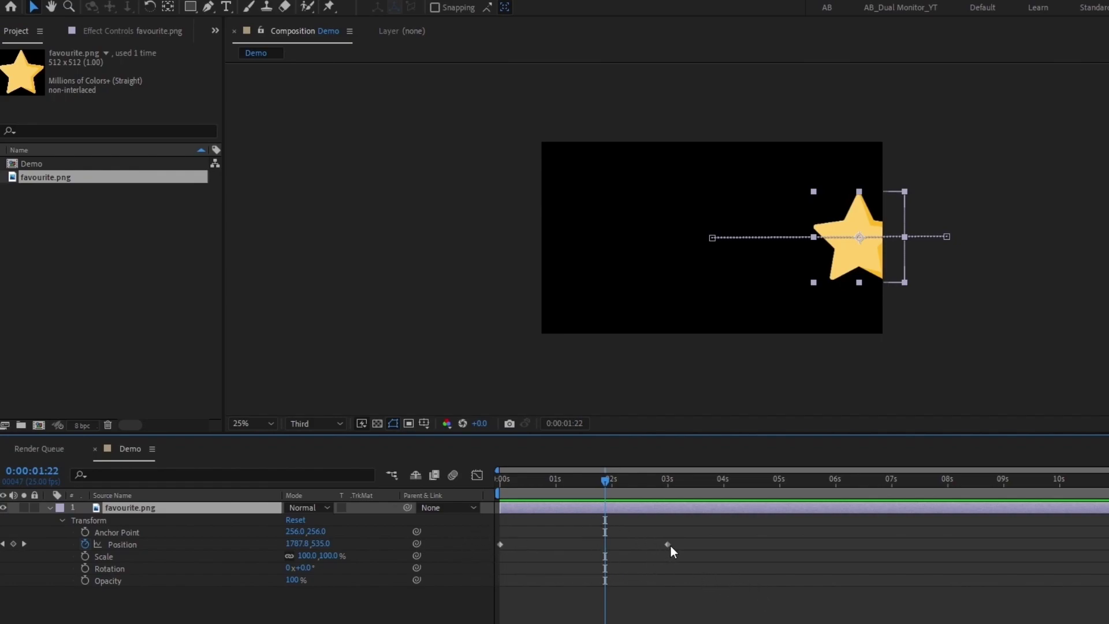
{"action": "left_click_drag", "start_coordinate": [667, 544], "coordinate": [529, 542]}
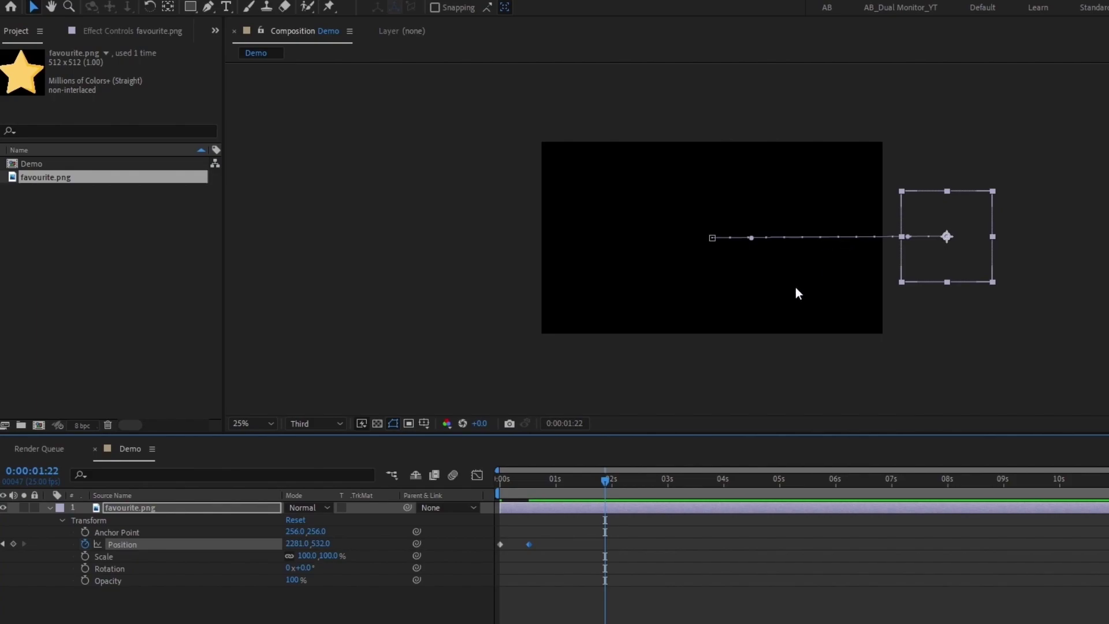
{"action": "left_click_drag", "start_coordinate": [528, 546], "coordinate": [1108, 540]}
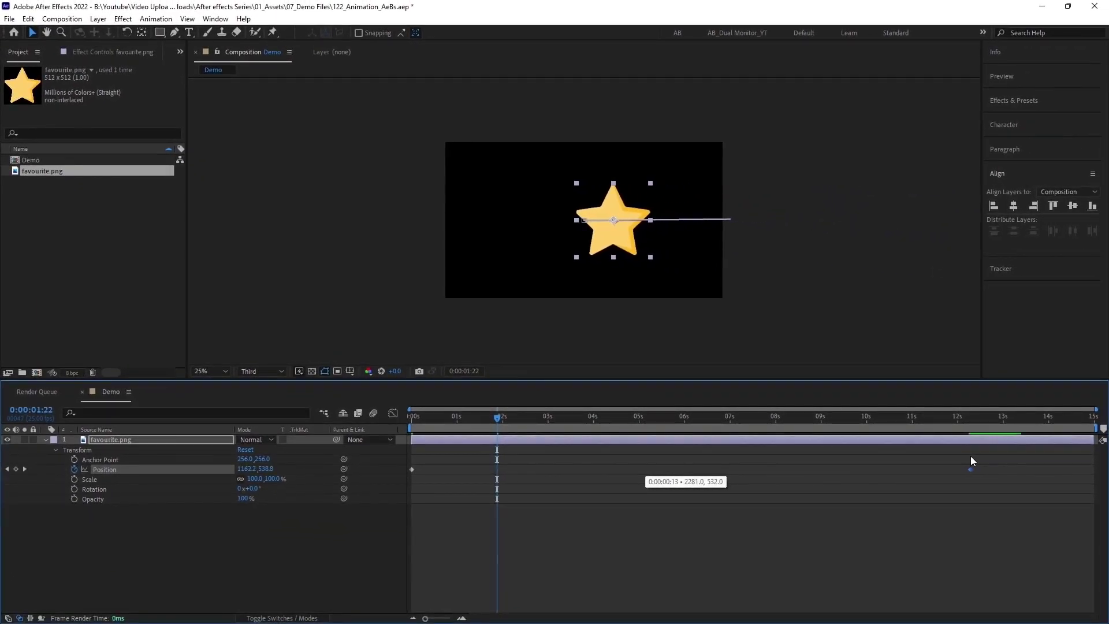
{"action": "left_click_drag", "start_coordinate": [971, 460], "coordinate": [971, 460]}
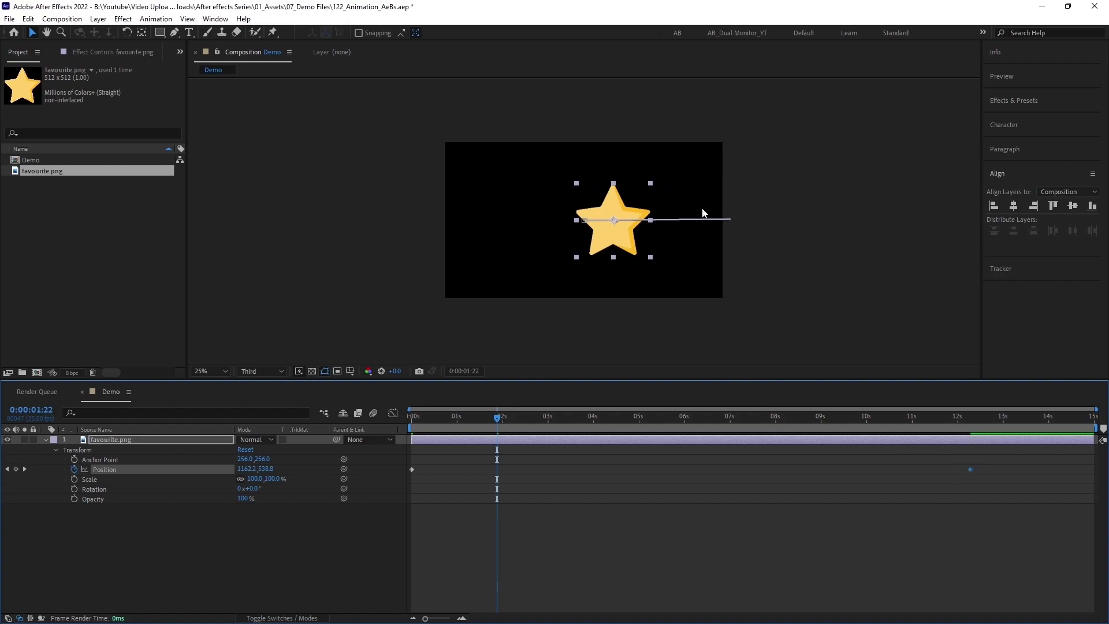
{"action": "left_click_drag", "start_coordinate": [968, 469], "coordinate": [442, 476]}
{"action": "left_click", "coordinate": [411, 415]}
{"action": "left_click", "coordinate": [410, 417]}
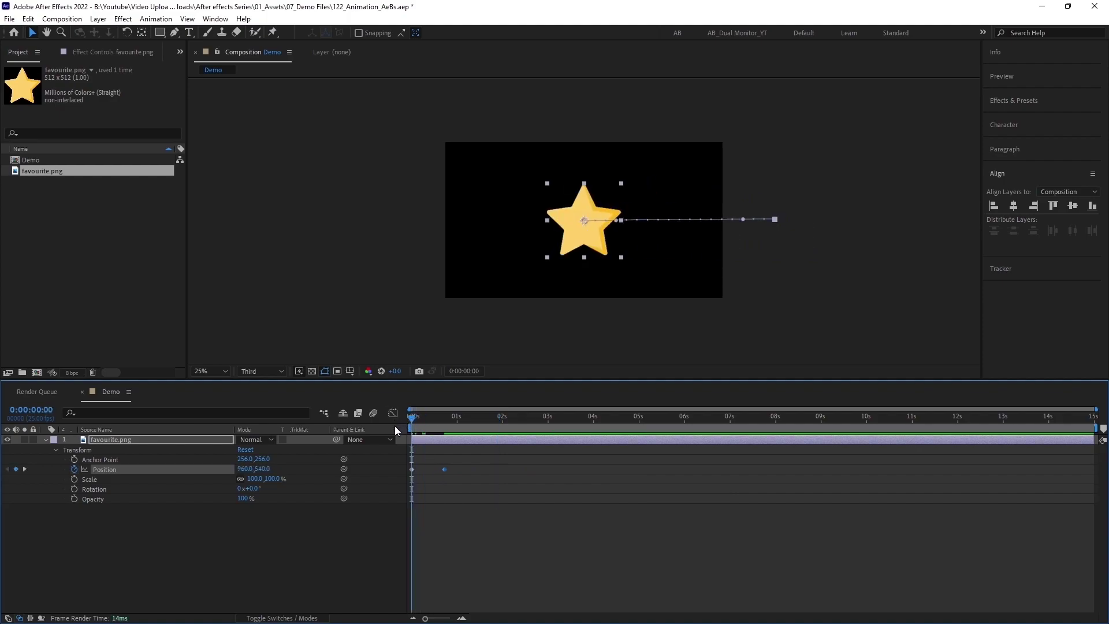
{"action": "key", "text": "space"}
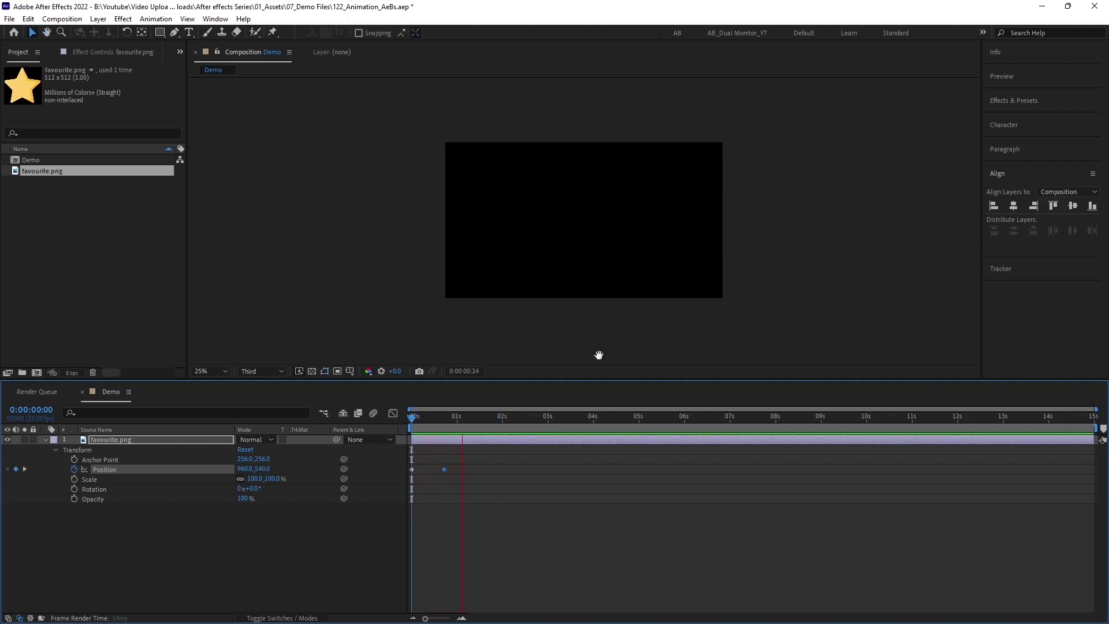
{"action": "key", "text": "space"}
{"action": "left_click_drag", "start_coordinate": [445, 469], "coordinate": [874, 472]}
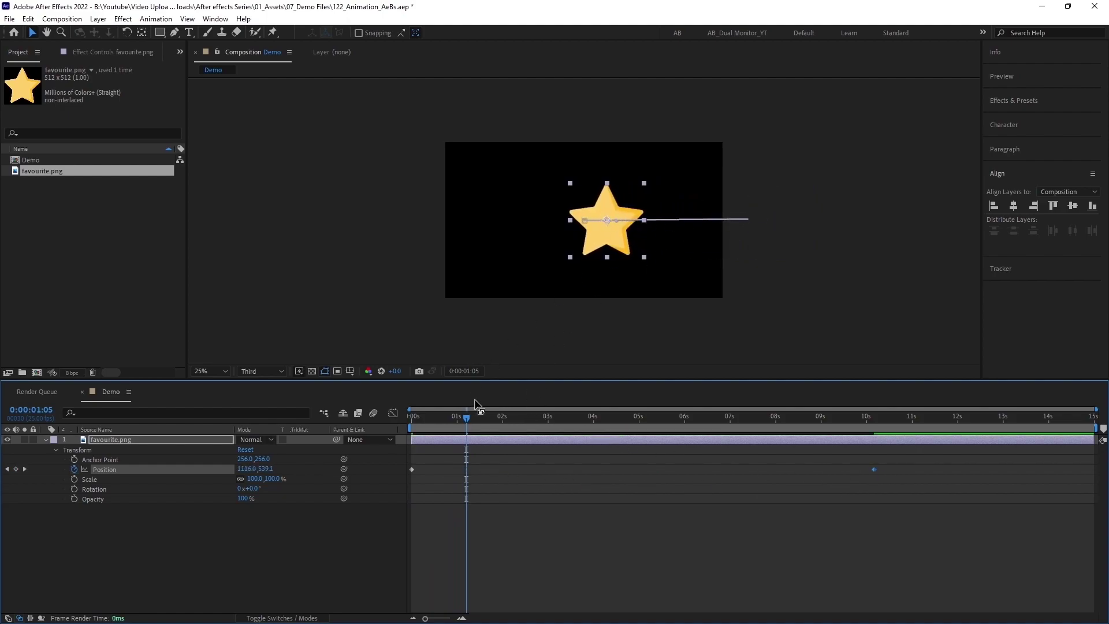
{"action": "left_click_drag", "start_coordinate": [466, 428], "coordinate": [428, 464]}
{"action": "key", "text": "space"}
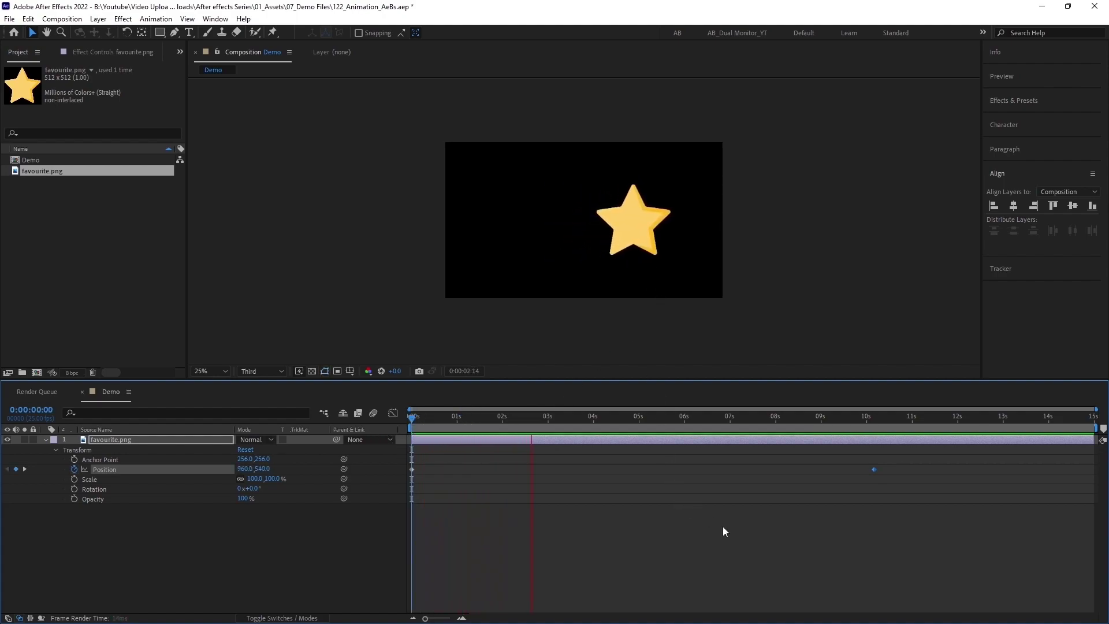
{"action": "key", "text": "space"}
{"action": "left_click_drag", "start_coordinate": [871, 470], "coordinate": [545, 483]}
{"action": "left_click", "coordinate": [563, 518]}
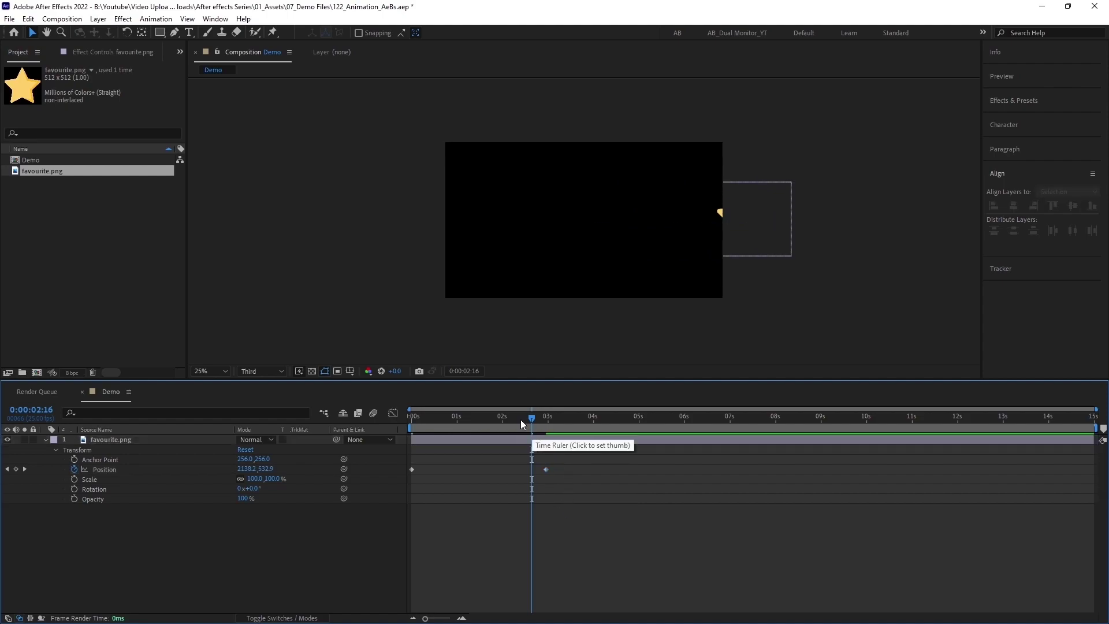
{"action": "left_click_drag", "start_coordinate": [521, 419], "coordinate": [403, 434]}
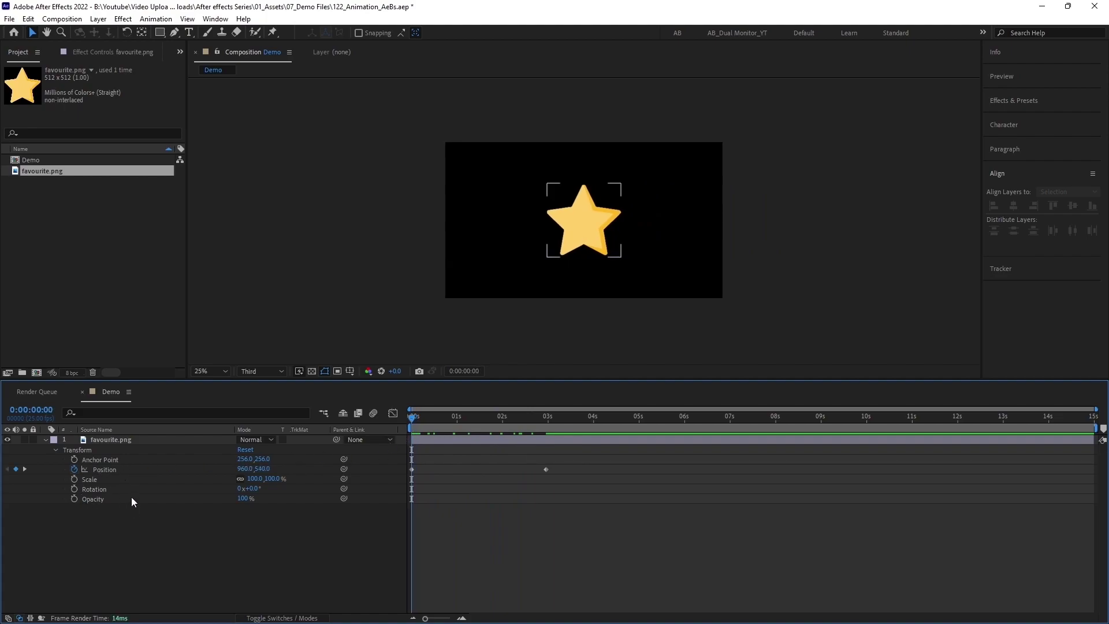
{"action": "left_click", "coordinate": [115, 439]}
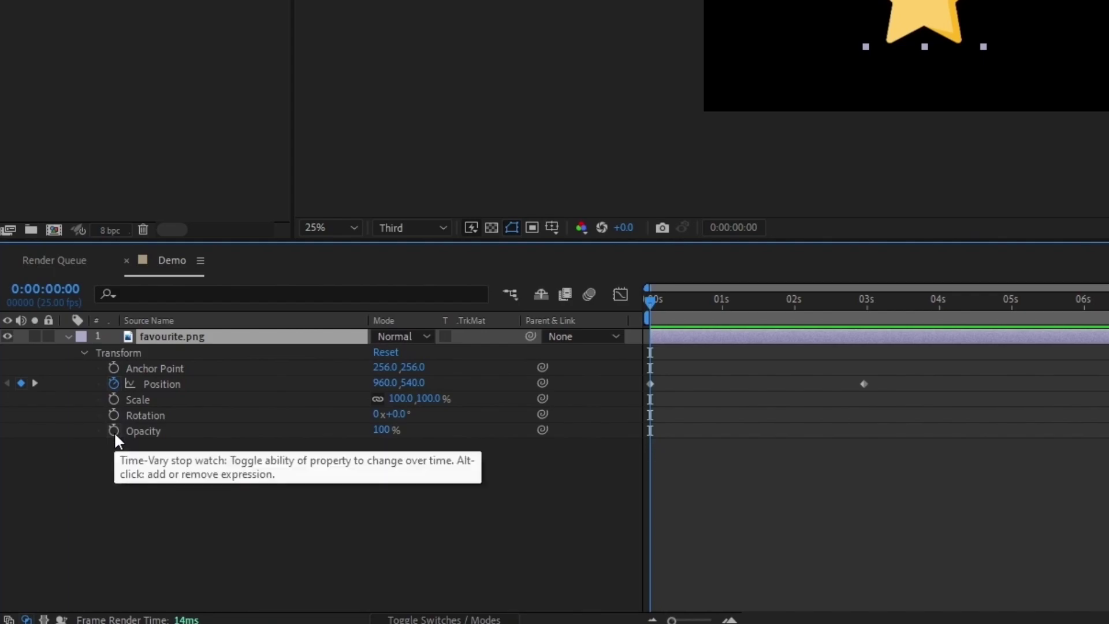
- Key the star's Scale, shrinking it to about 34% at the ending frame
{"action": "left_click_drag", "start_coordinate": [651, 306], "coordinate": [629, 314]}
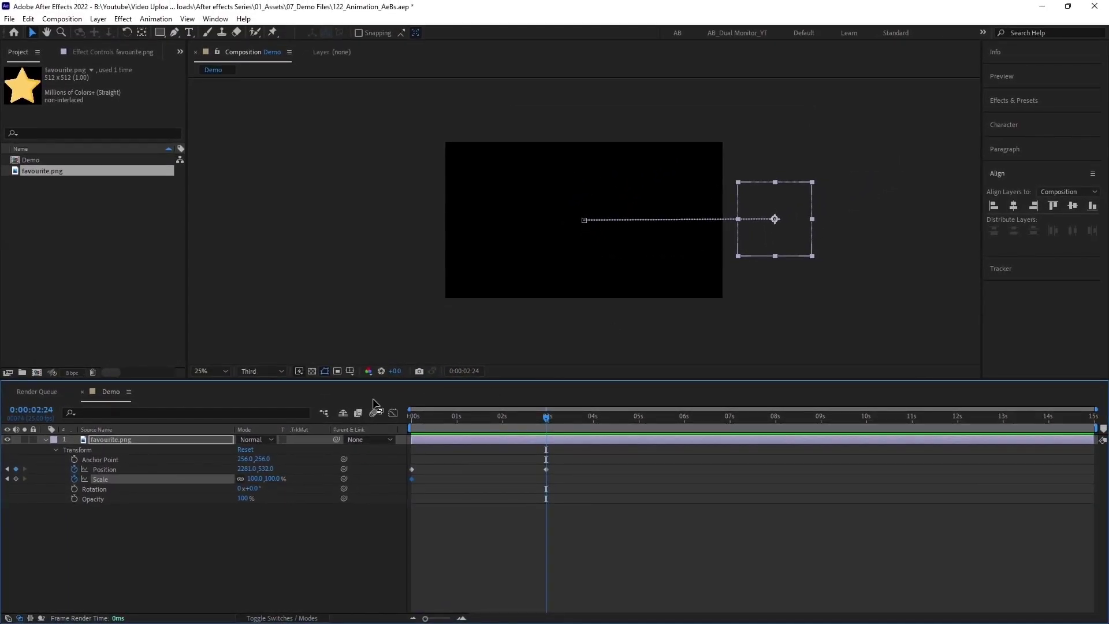
{"action": "left_click_drag", "start_coordinate": [263, 478], "coordinate": [235, 477]}
{"action": "left_click_drag", "start_coordinate": [412, 417], "coordinate": [529, 426]}
- Key Rotation from the start to 353° at the end, preview, and shift ending keyframes to 1 s
{"action": "key", "text": "Home"}
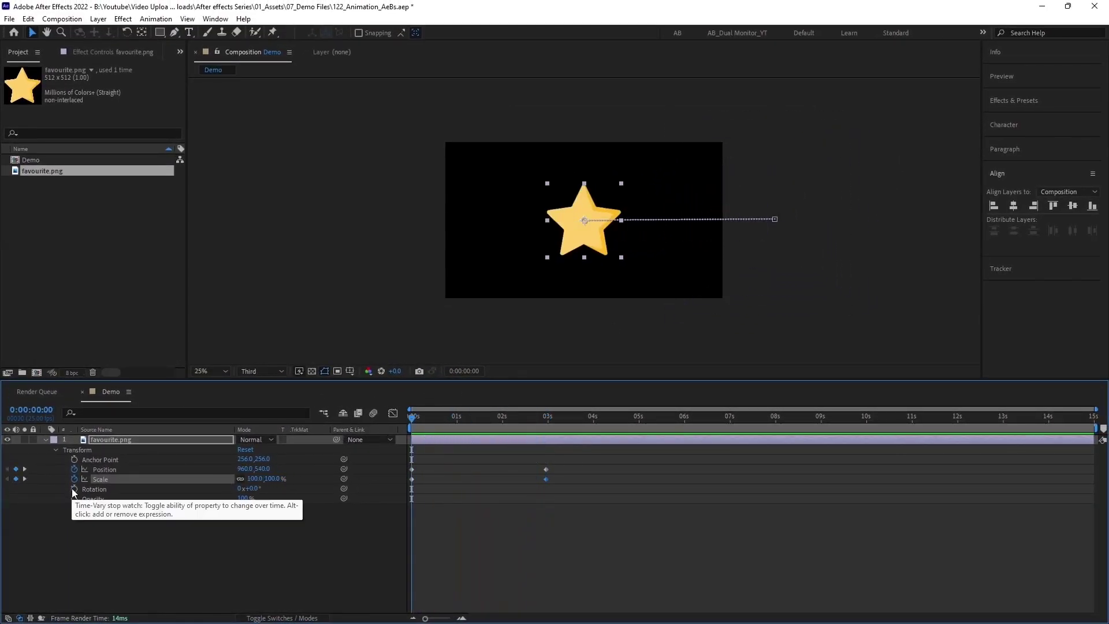
{"action": "left_click", "coordinate": [74, 489]}
{"action": "key", "text": "k"}
{"action": "left_click_drag", "start_coordinate": [252, 489], "coordinate": [480, 513]}
{"action": "key", "text": "space"}
{"action": "left_click_drag", "start_coordinate": [569, 466], "coordinate": [457, 469]}
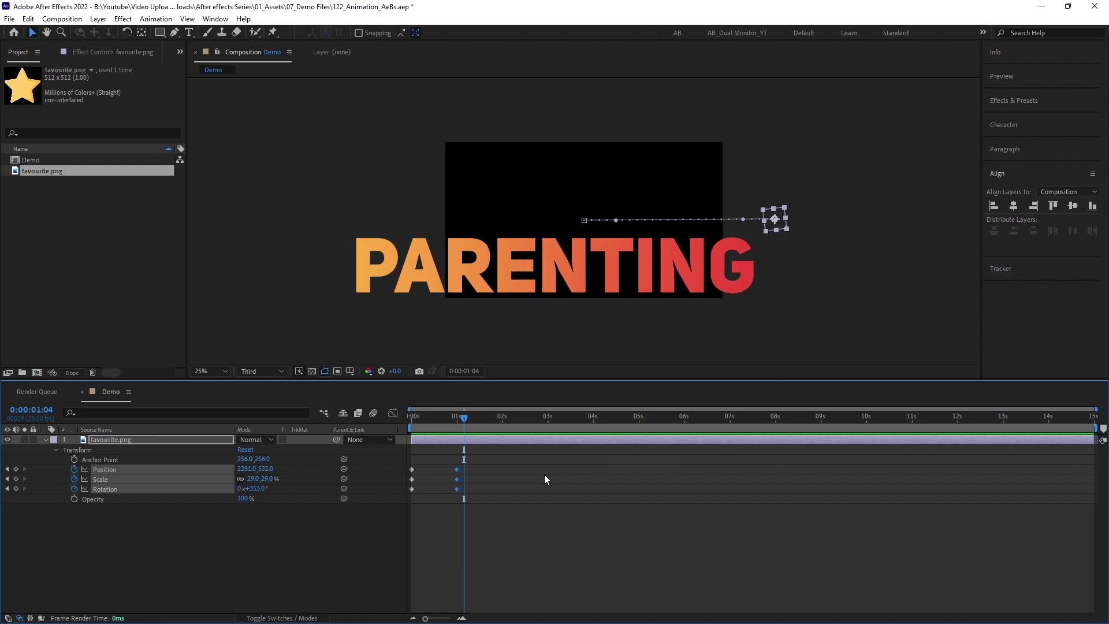
- Delete the star's Scale and Rotation keyframes, keeping only the Position animation
{"action": "key", "text": "Home"}
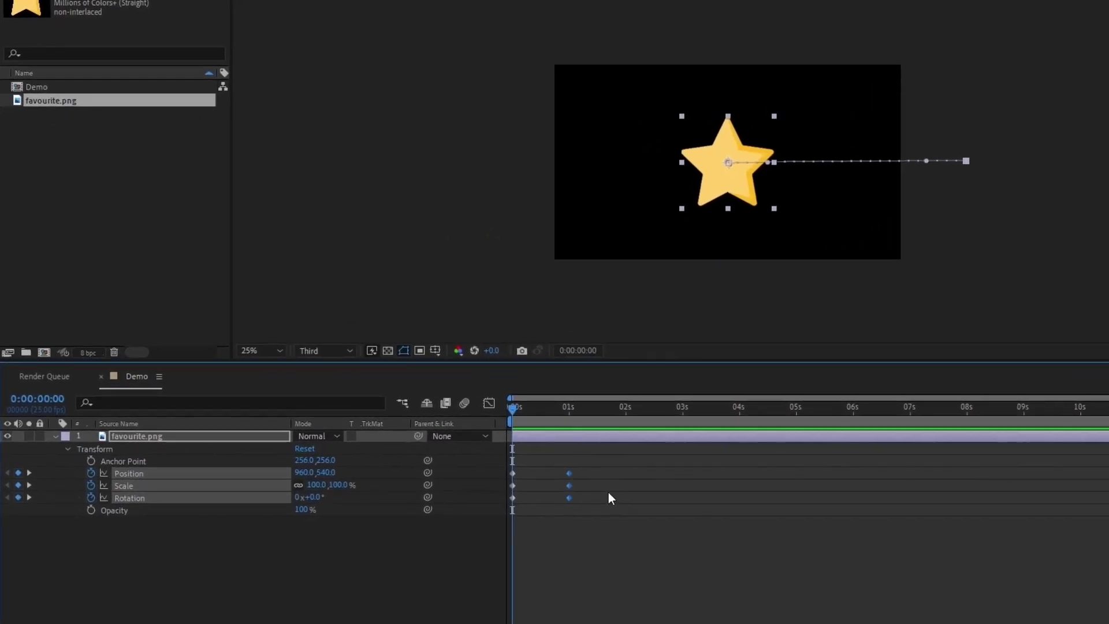
{"action": "left_click_drag", "start_coordinate": [595, 482], "coordinate": [557, 507]}
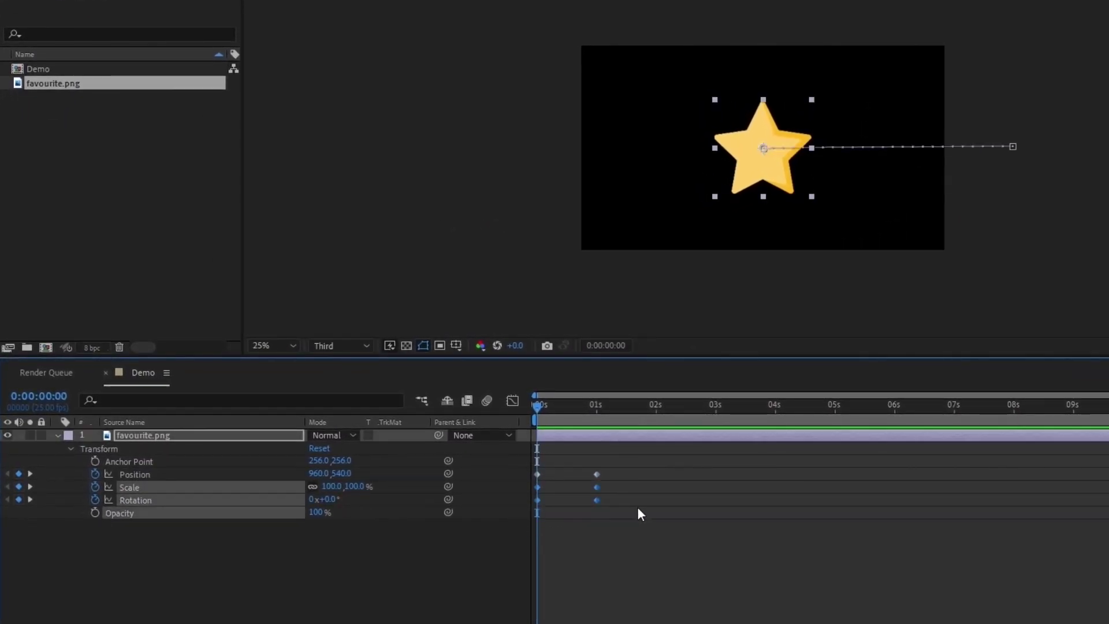
{"action": "key", "text": "Delete"}
{"action": "left_click_drag", "start_coordinate": [546, 393], "coordinate": [588, 408]}
- Move the star's starting Position left to X 273, preview the slide, and deselect the layer
{"action": "key", "text": "Home"}
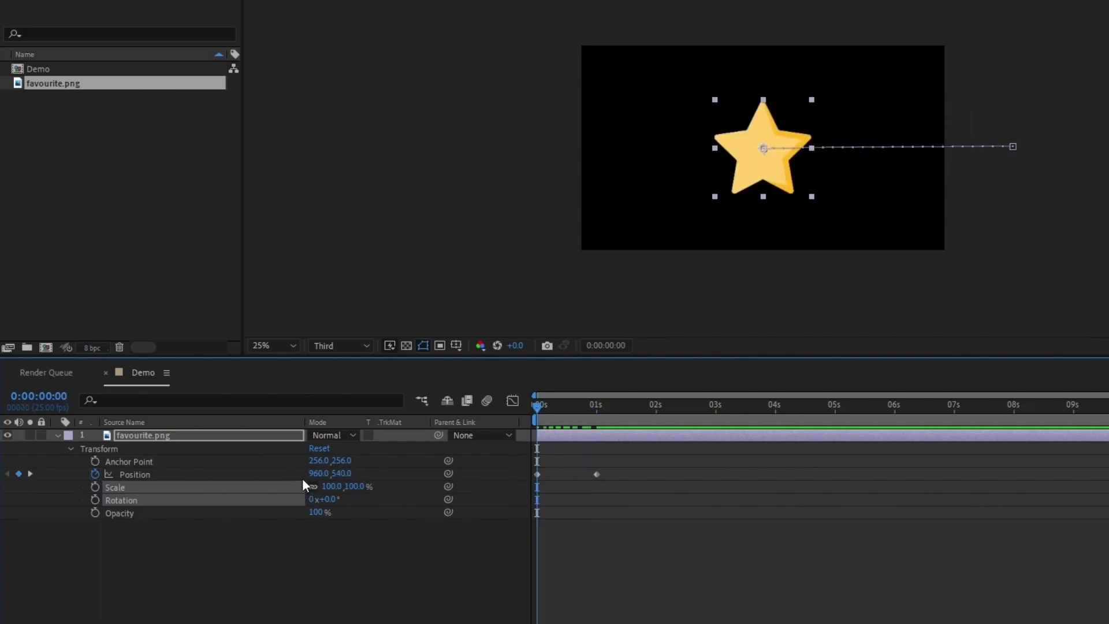
{"action": "left_click_drag", "start_coordinate": [319, 473], "coordinate": [223, 484]}
{"action": "left_click_drag", "start_coordinate": [317, 473], "coordinate": [161, 475]}
{"action": "key", "text": "space"}
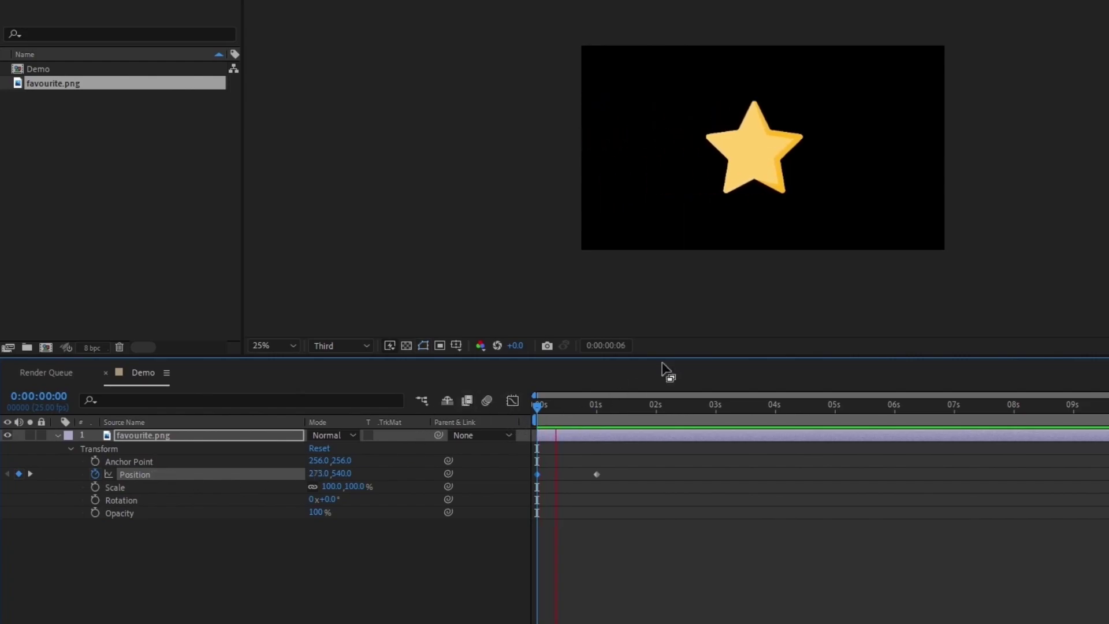
{"action": "key", "text": "space"}
{"action": "left_click", "coordinate": [539, 417]}
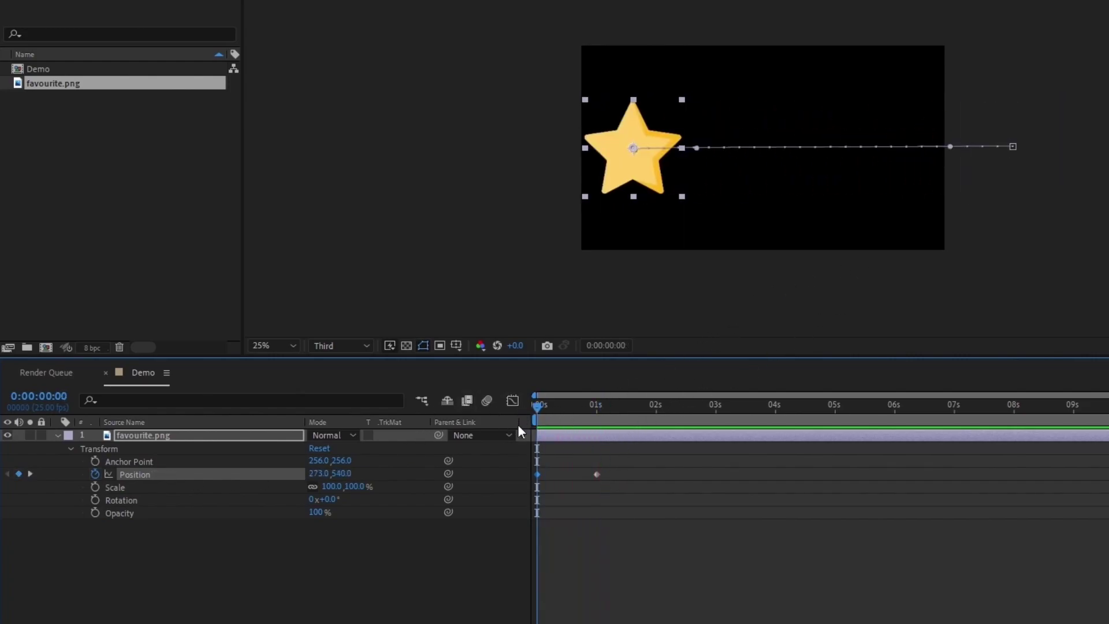
{"action": "left_click", "coordinate": [403, 550]}
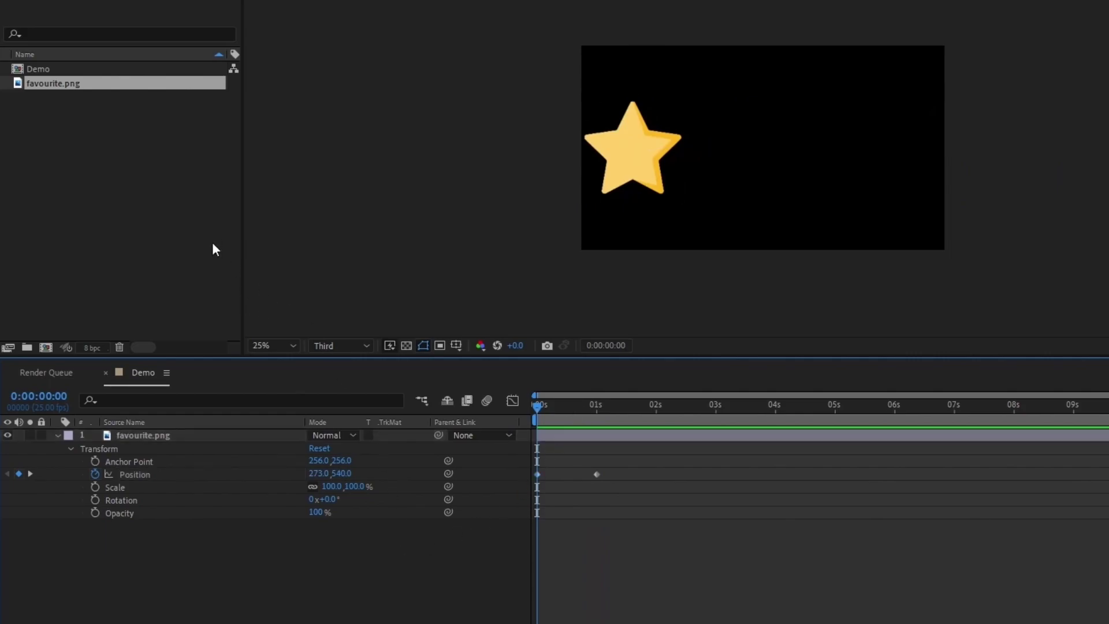
- Add a second favourite.png layer scaled to 45% and placed at 477, 250 above the big star
{"action": "left_click", "coordinate": [126, 450]}
{"action": "left_click_drag", "start_coordinate": [64, 83], "coordinate": [154, 500]}
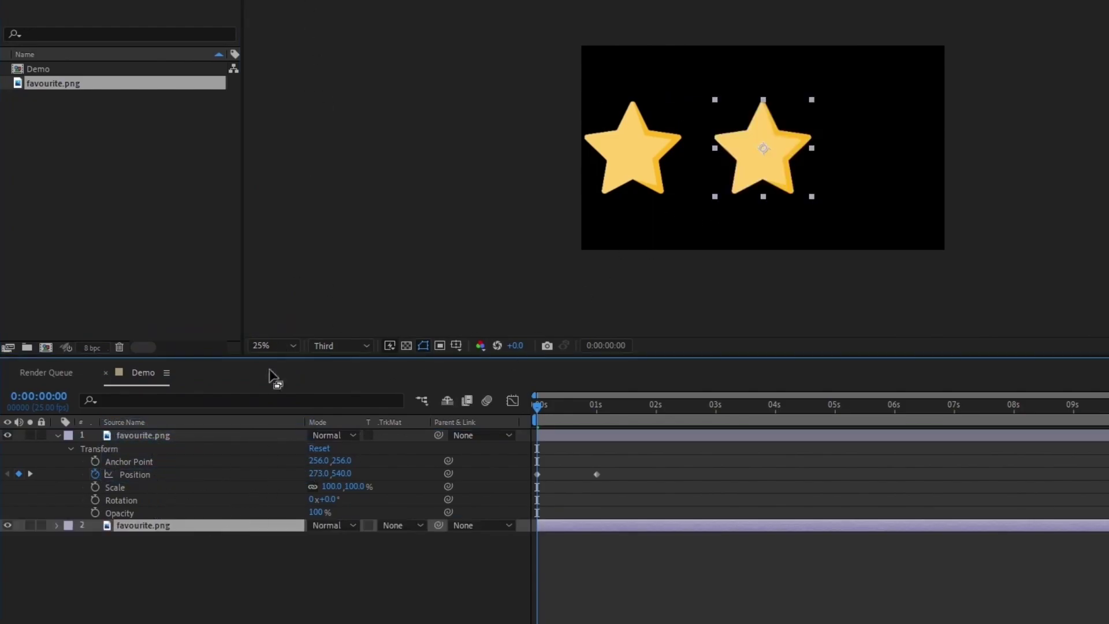
{"action": "left_click", "coordinate": [58, 525]}
{"action": "left_click", "coordinate": [69, 538]}
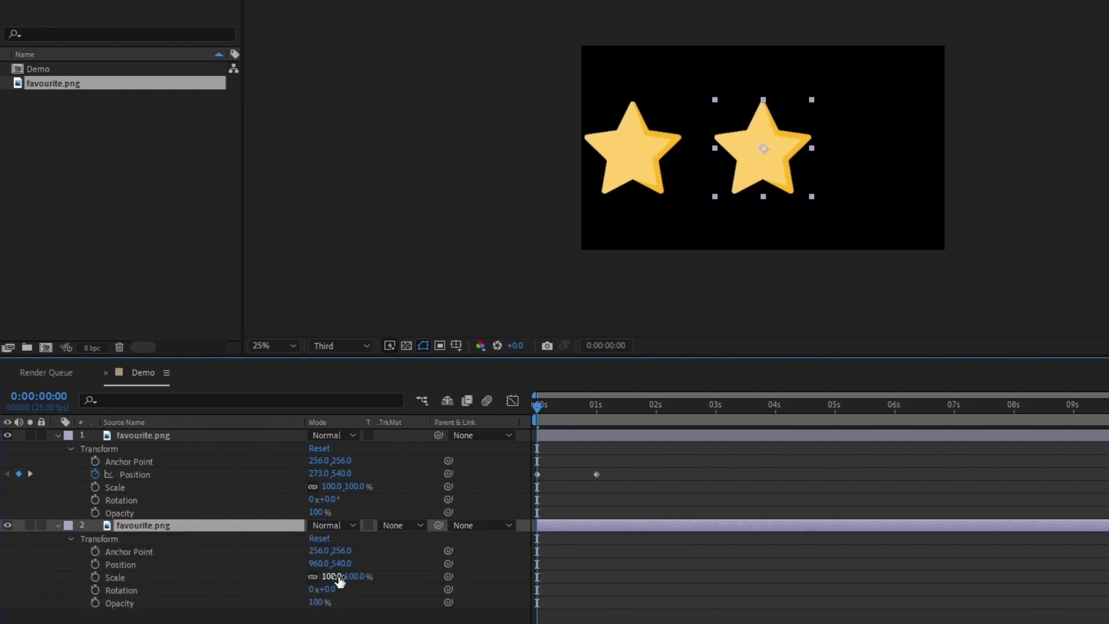
{"action": "mouse_move", "coordinate": [332, 576]}
{"action": "left_mouse_down"}
{"action": "mouse_move", "coordinate": [302, 576]}
{"action": "mouse_move", "coordinate": [348, 558]}
{"action": "mouse_move", "coordinate": [399, 559]}
{"action": "mouse_move", "coordinate": [353, 570]}
{"action": "left_mouse_up"}
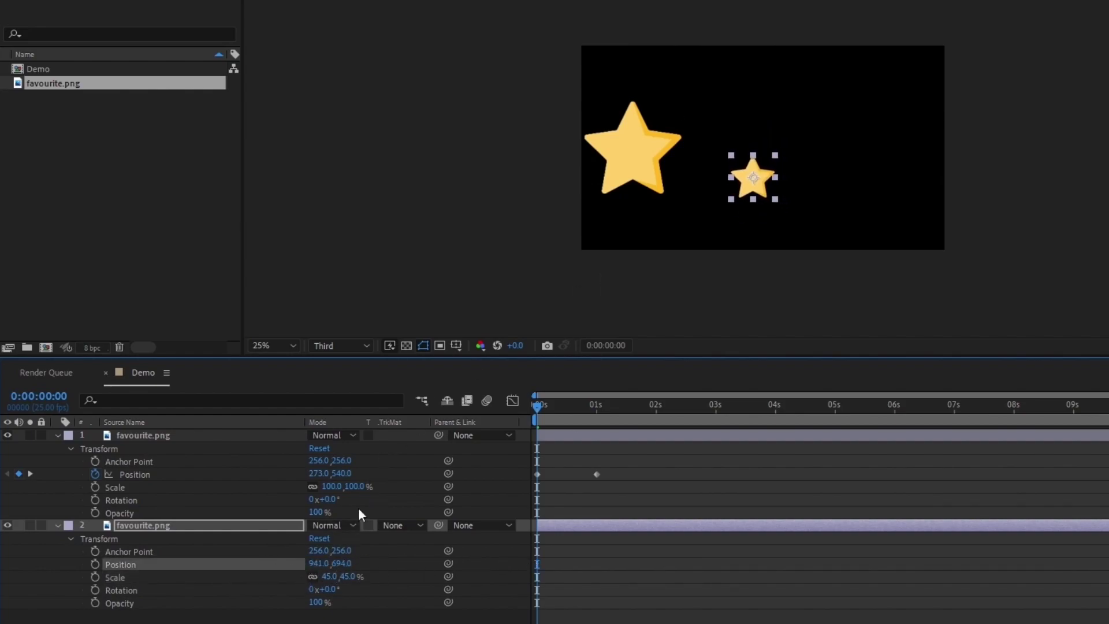
{"action": "left_click_drag", "start_coordinate": [756, 159], "coordinate": [690, 93]}
{"action": "left_click", "coordinate": [633, 540]}
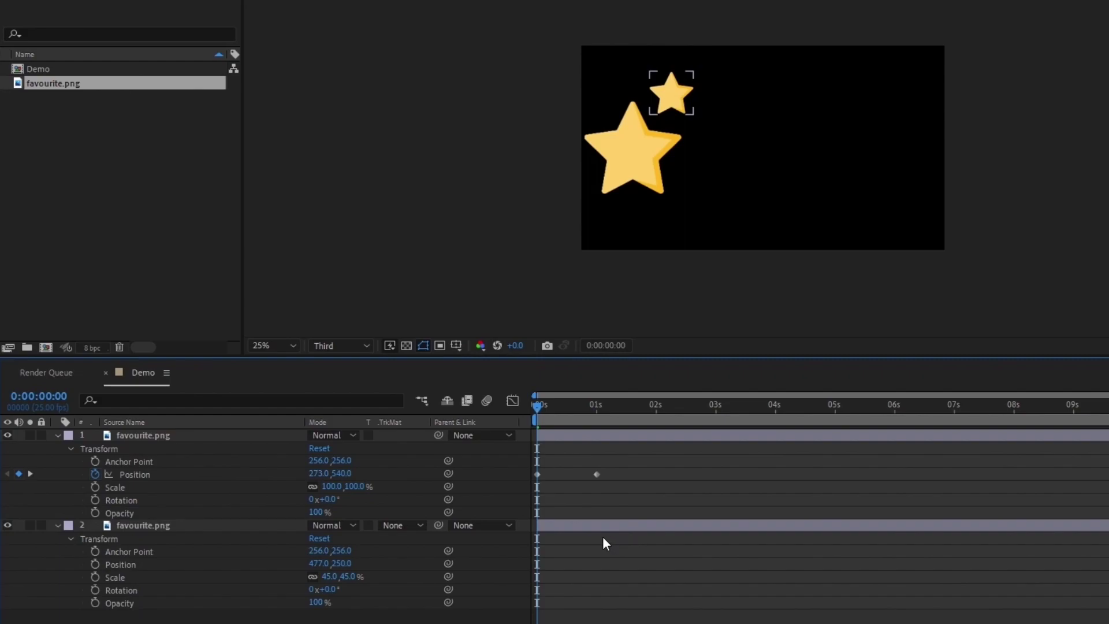
{"action": "left_click", "coordinate": [231, 525]}
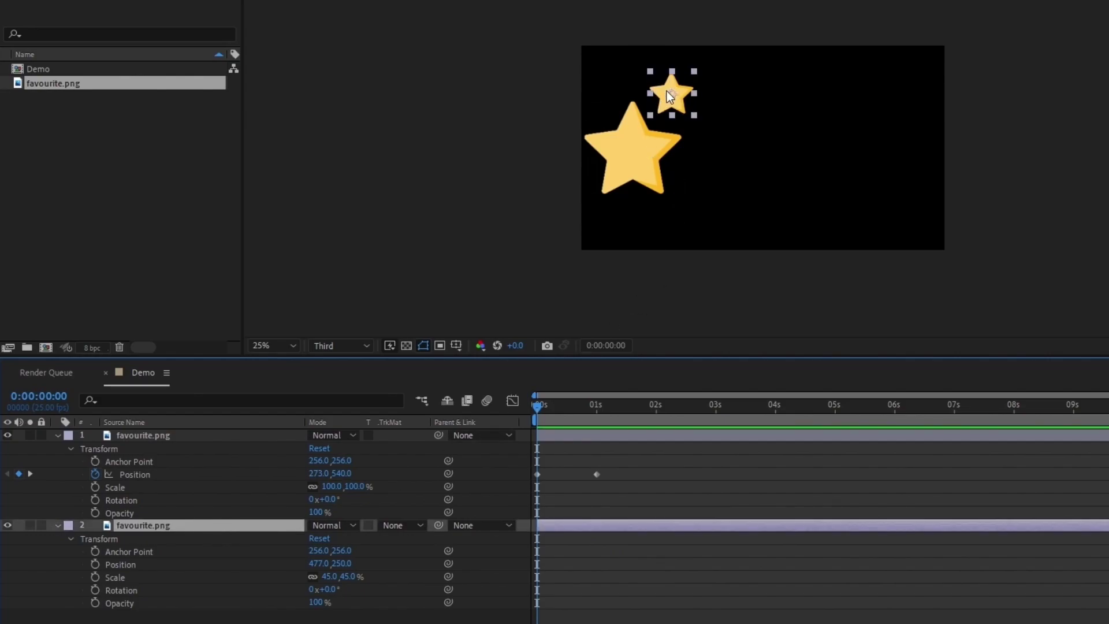
{"action": "left_click", "coordinate": [638, 162]}
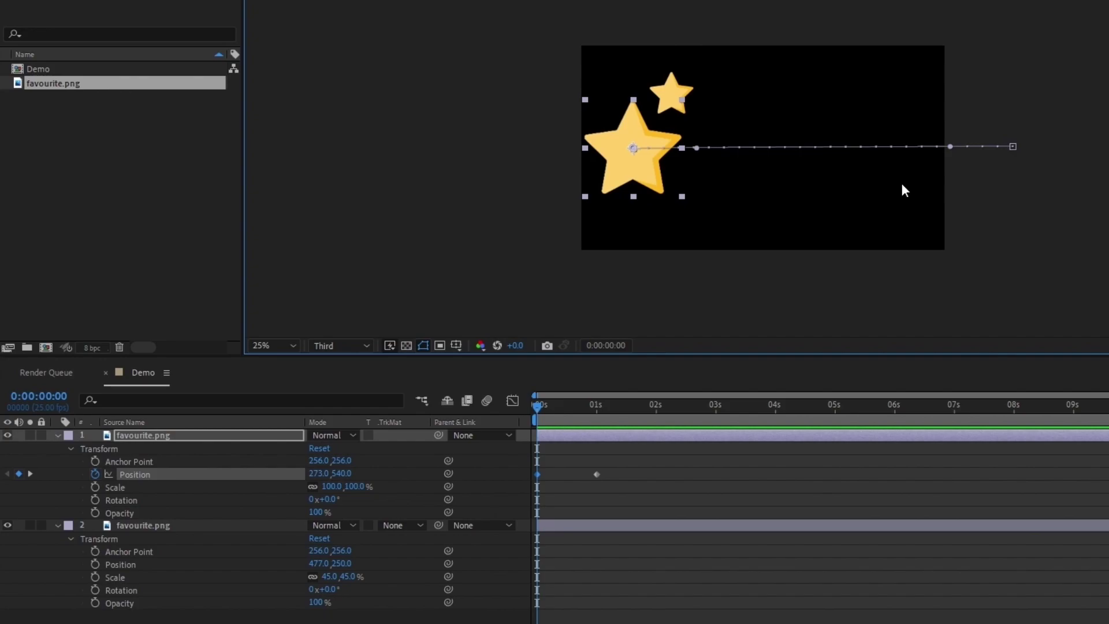
{"action": "left_click", "coordinate": [644, 492]}
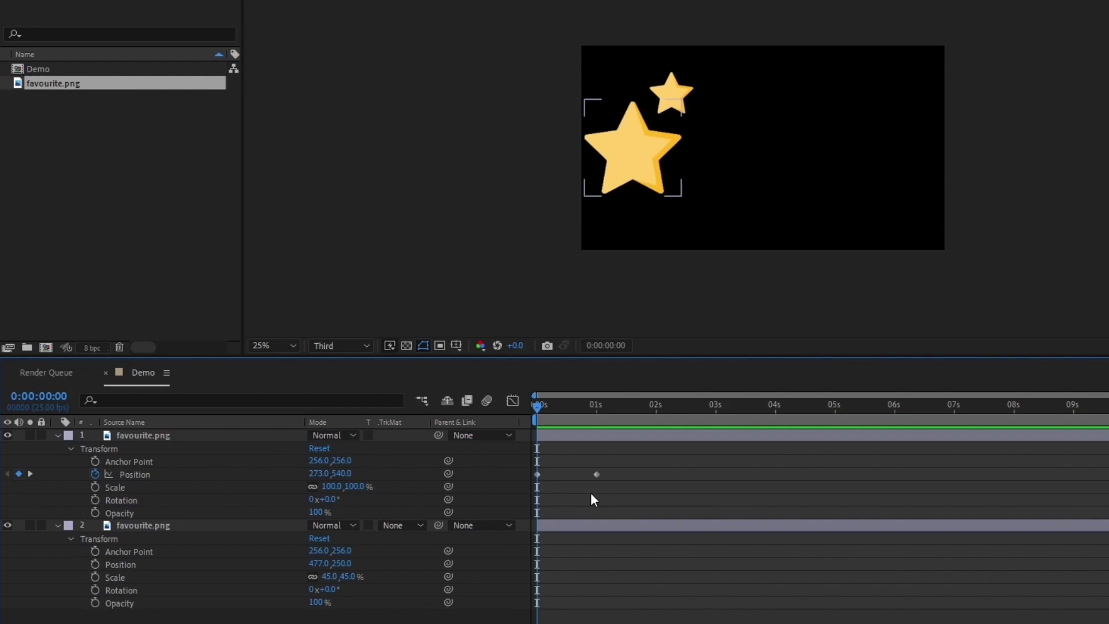
{"action": "left_click", "coordinate": [458, 530]}
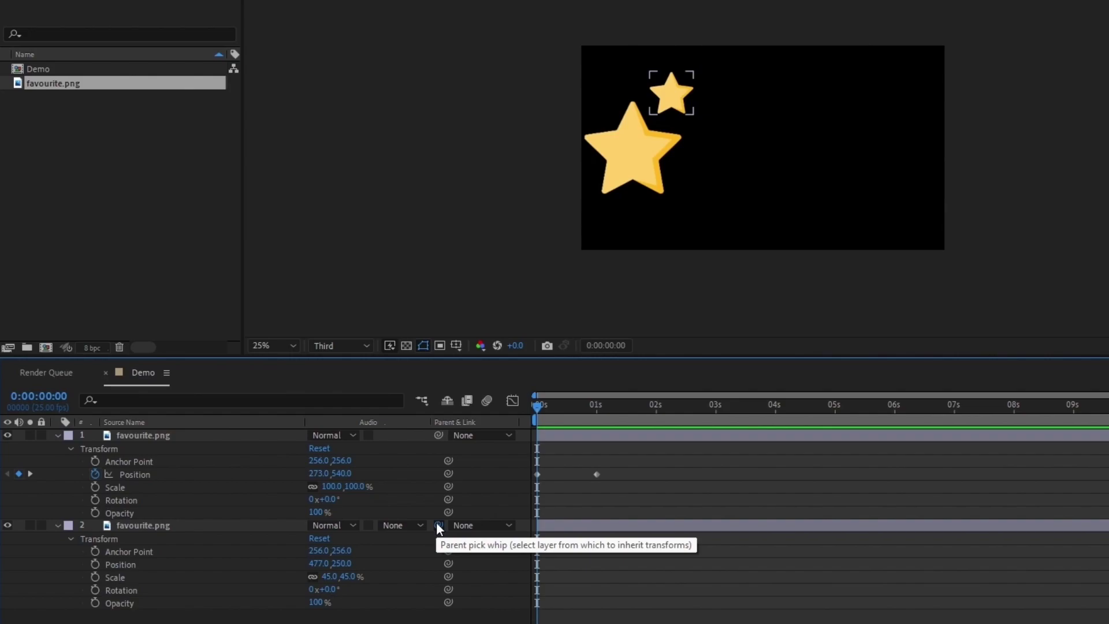
- Parent small star layer 2 to big star layer 1, confirming '1. favourite.png' in Parent & Link
{"action": "left_click_drag", "start_coordinate": [377, 499], "coordinate": [167, 432]}
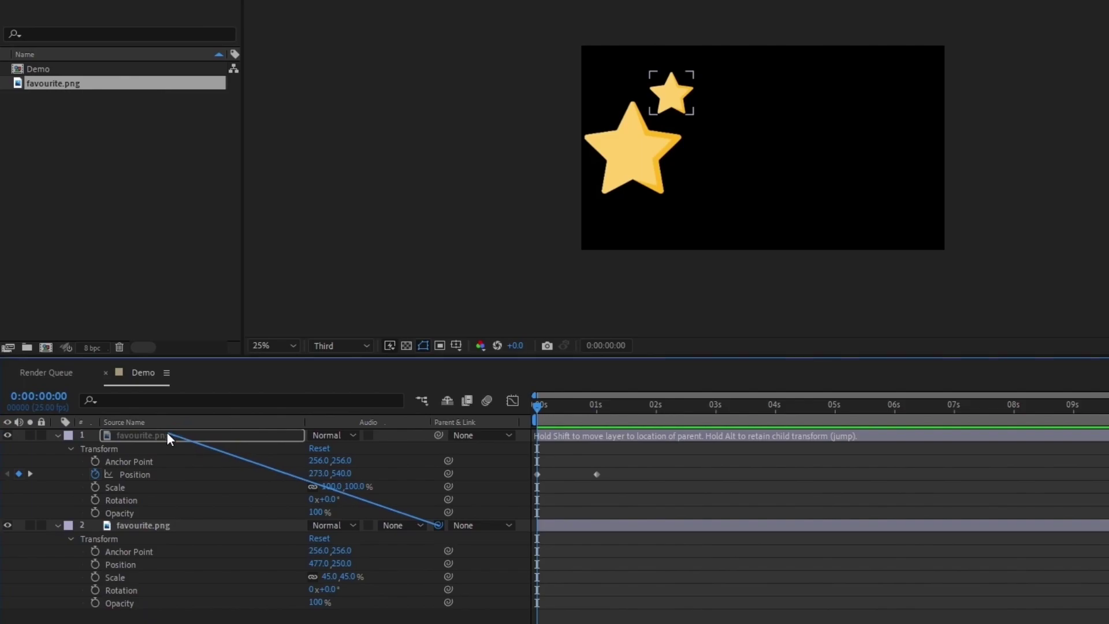
{"action": "left_click_drag", "start_coordinate": [168, 432], "coordinate": [167, 432]}
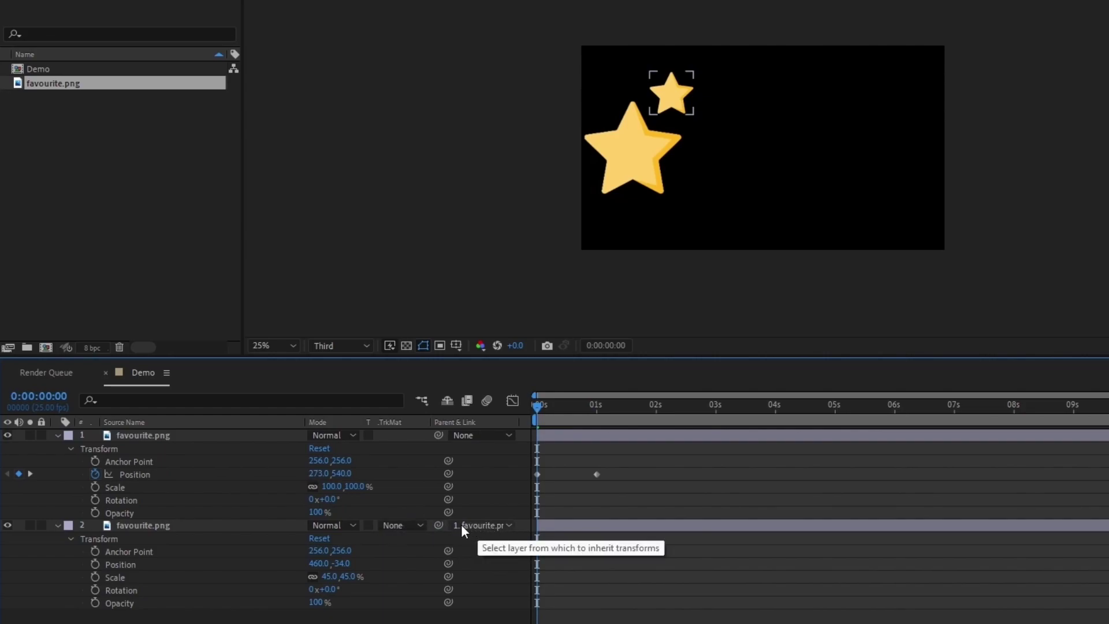
{"action": "left_click", "coordinate": [182, 442]}
{"action": "left_click", "coordinate": [478, 524]}
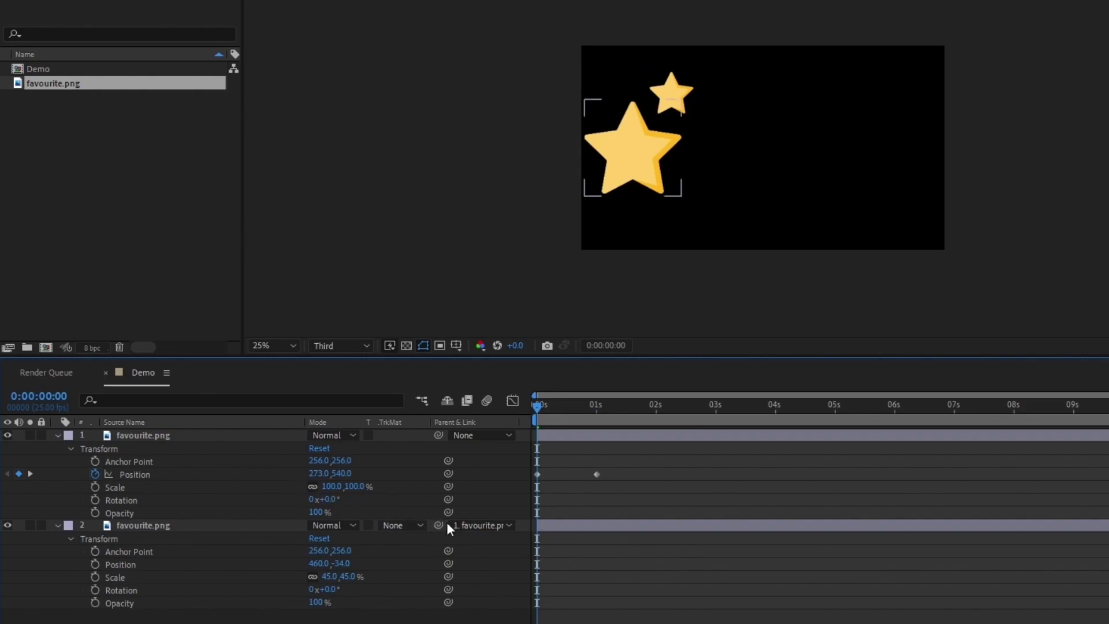
{"action": "left_click", "coordinate": [471, 524]}
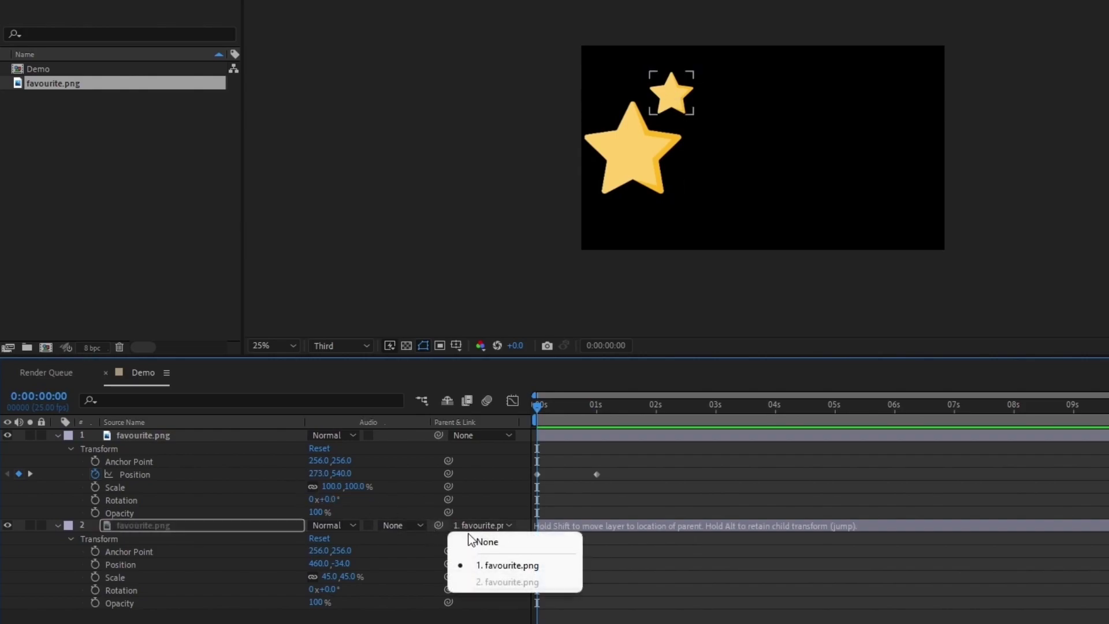
{"action": "left_click", "coordinate": [489, 568]}
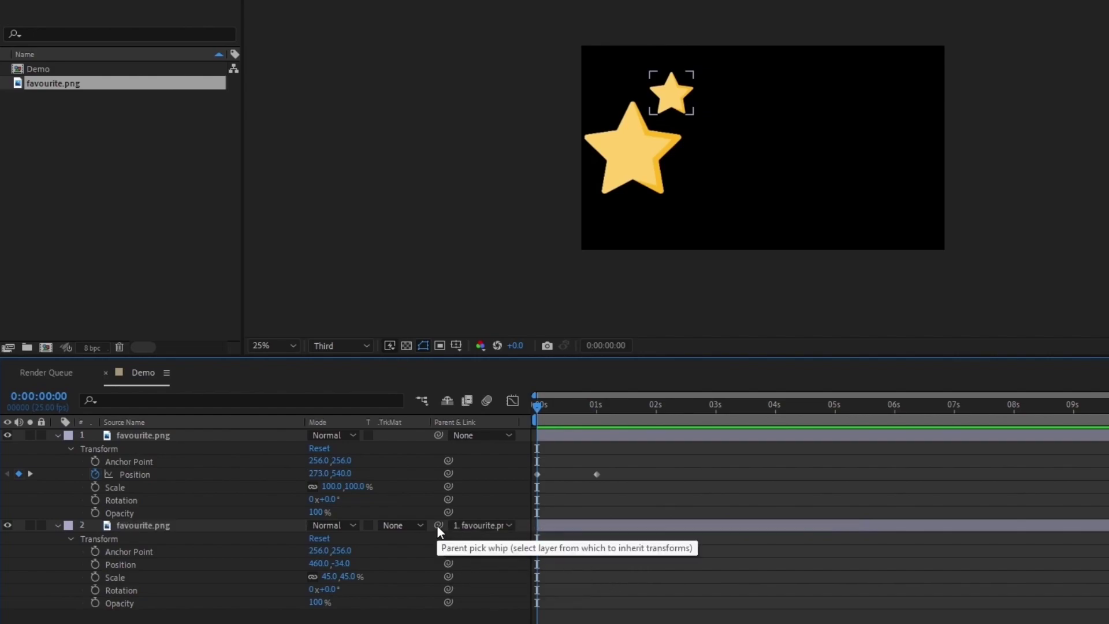
- Select the big and small star layers in turn, then deselect both
{"action": "left_click", "coordinate": [522, 514]}
{"action": "left_click", "coordinate": [145, 564]}
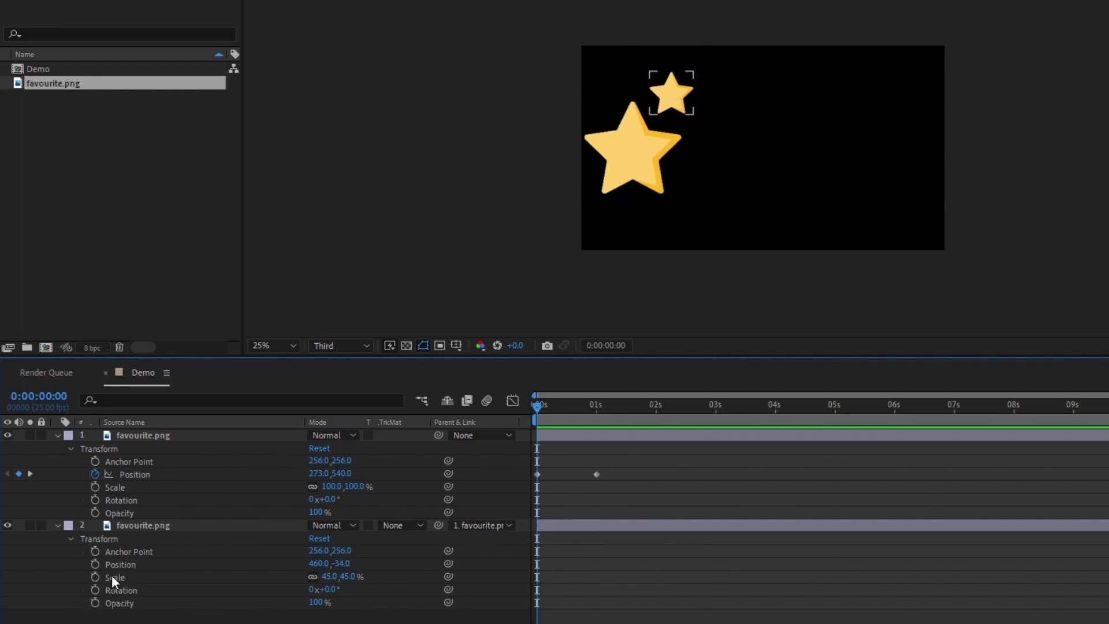
{"action": "left_click", "coordinate": [595, 473]}
{"action": "left_click", "coordinate": [557, 534]}
{"action": "left_click", "coordinate": [556, 534]}
{"action": "left_click", "coordinate": [644, 474]}
{"action": "key", "text": "space"}
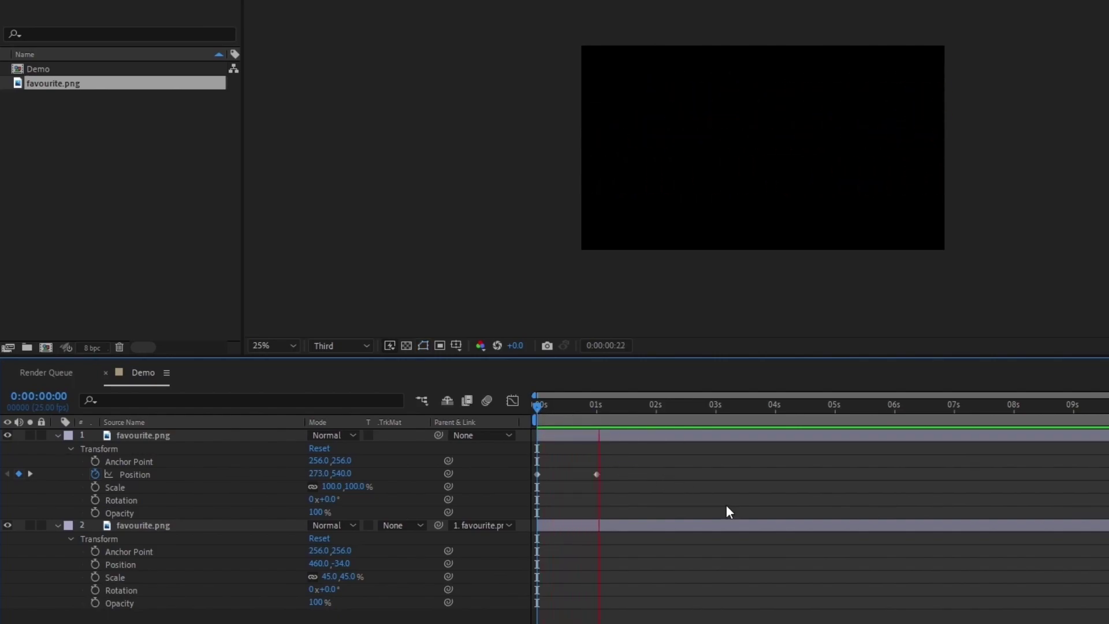
{"action": "key", "text": "space"}
{"action": "left_click_drag", "start_coordinate": [615, 406], "coordinate": [512, 429]}
{"action": "left_click", "coordinate": [518, 477]}
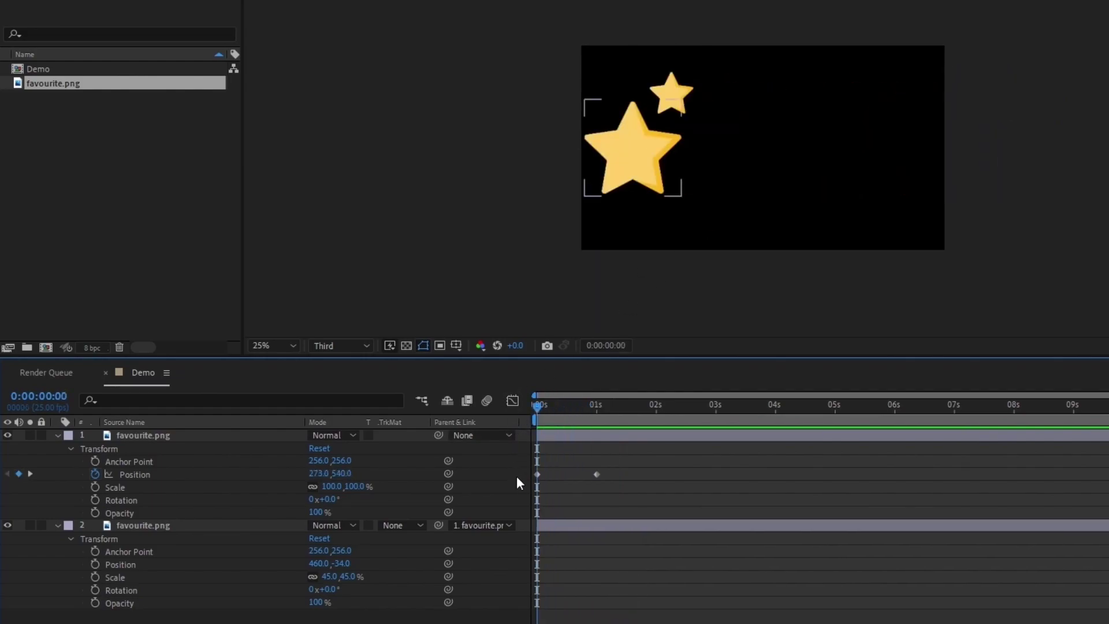
{"action": "left_click", "coordinate": [449, 547]}
{"action": "left_click", "coordinate": [194, 526]}
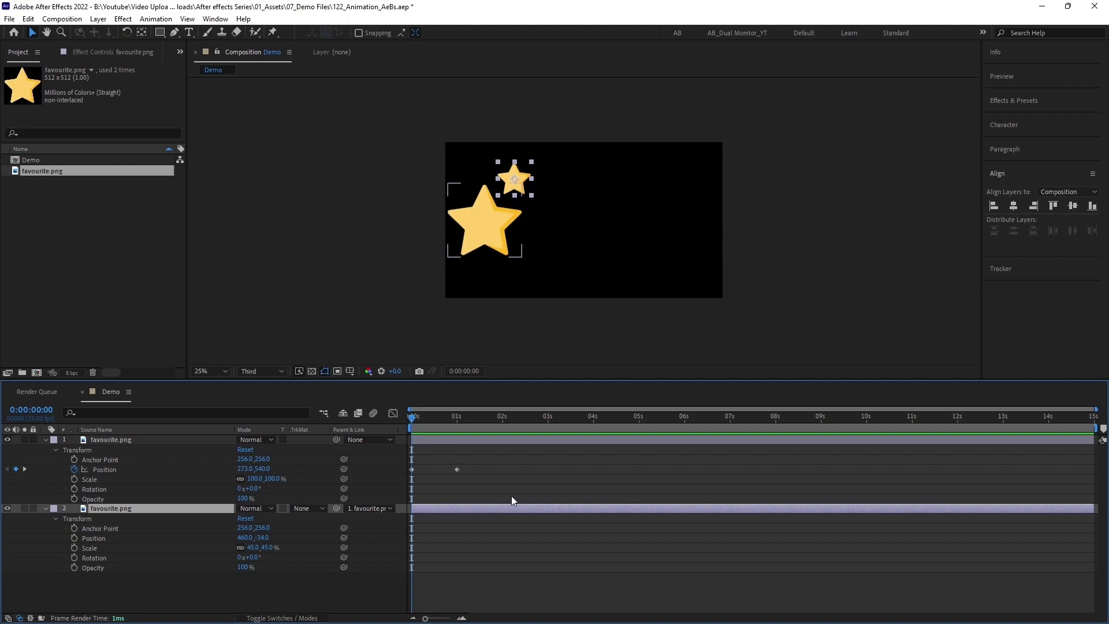
- Move the playhead to 0:00:00:12 to see the small star following the big star mid-frame
{"action": "left_click", "coordinate": [512, 496]}
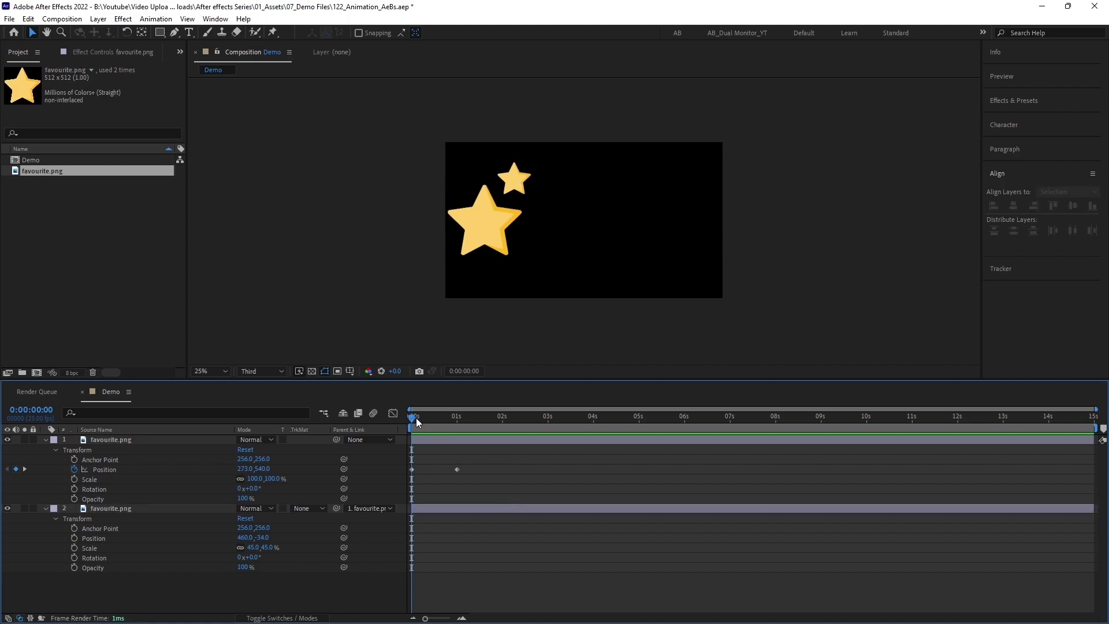
{"action": "left_click_drag", "start_coordinate": [417, 417], "coordinate": [433, 421]}
{"action": "left_click", "coordinate": [451, 465]}
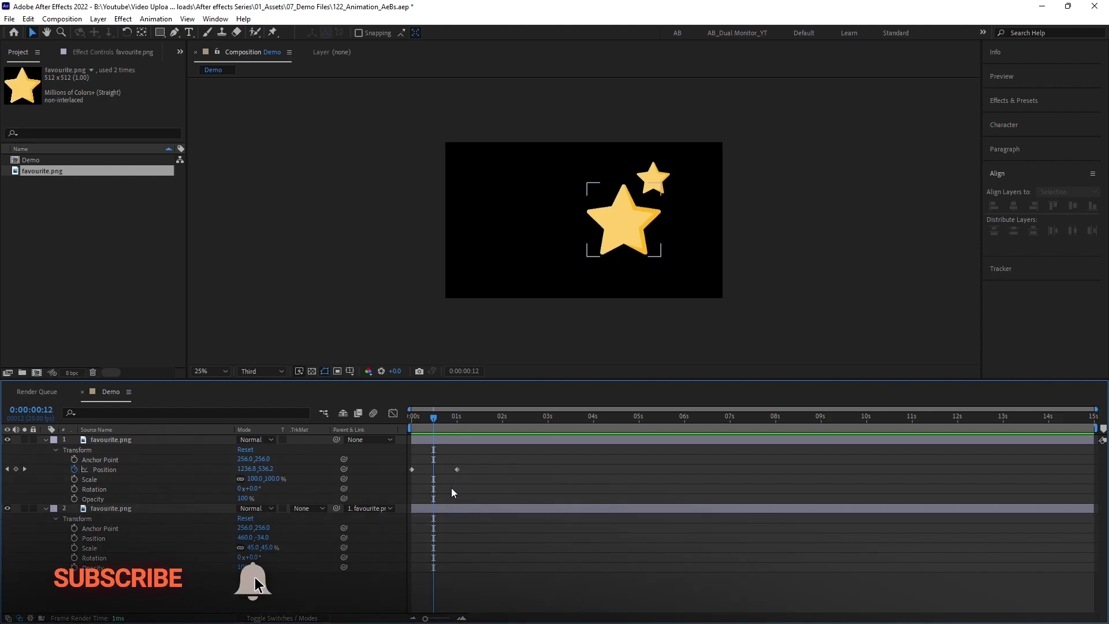
{"action": "left_click", "coordinate": [442, 443]}
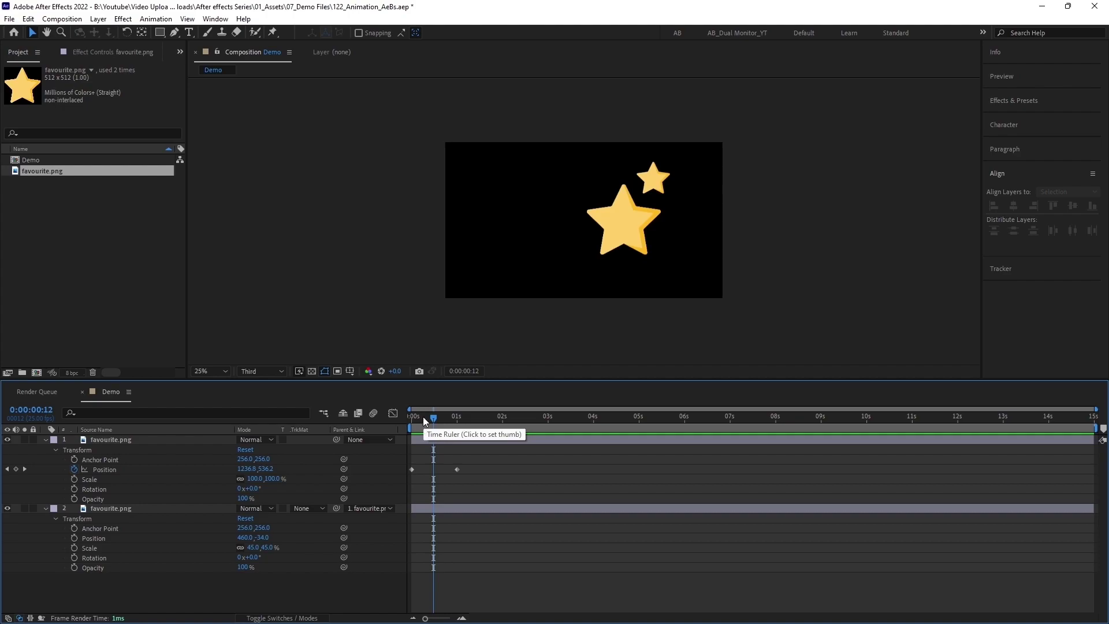
- Preview the big star's original slide from the start of the animation
{"action": "left_click_drag", "start_coordinate": [422, 417], "coordinate": [403, 415]}
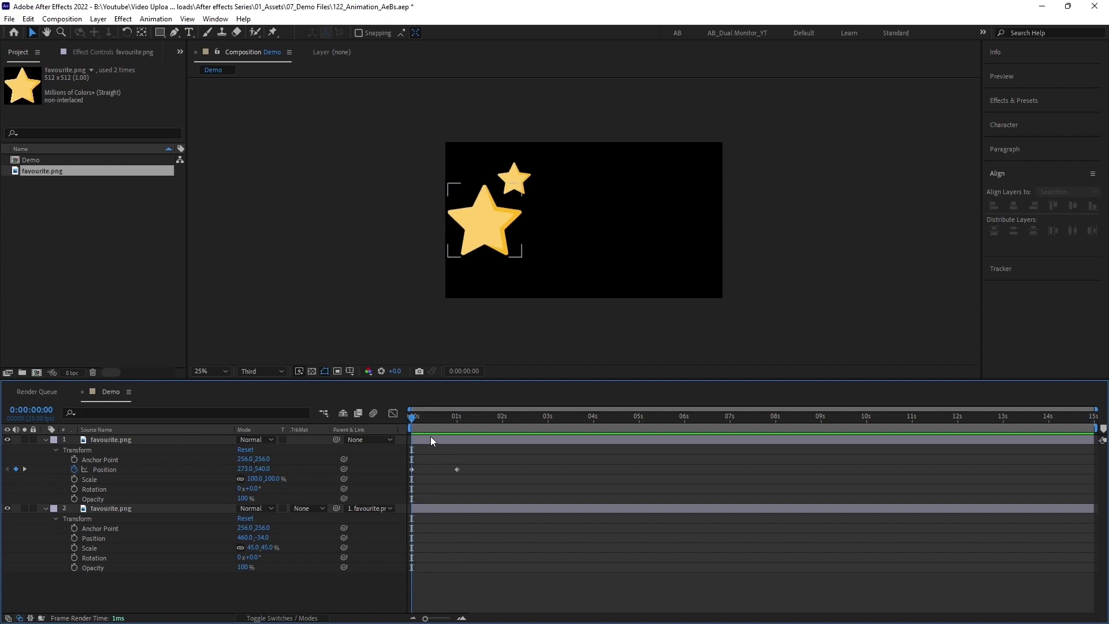
{"action": "left_click", "coordinate": [436, 440]}
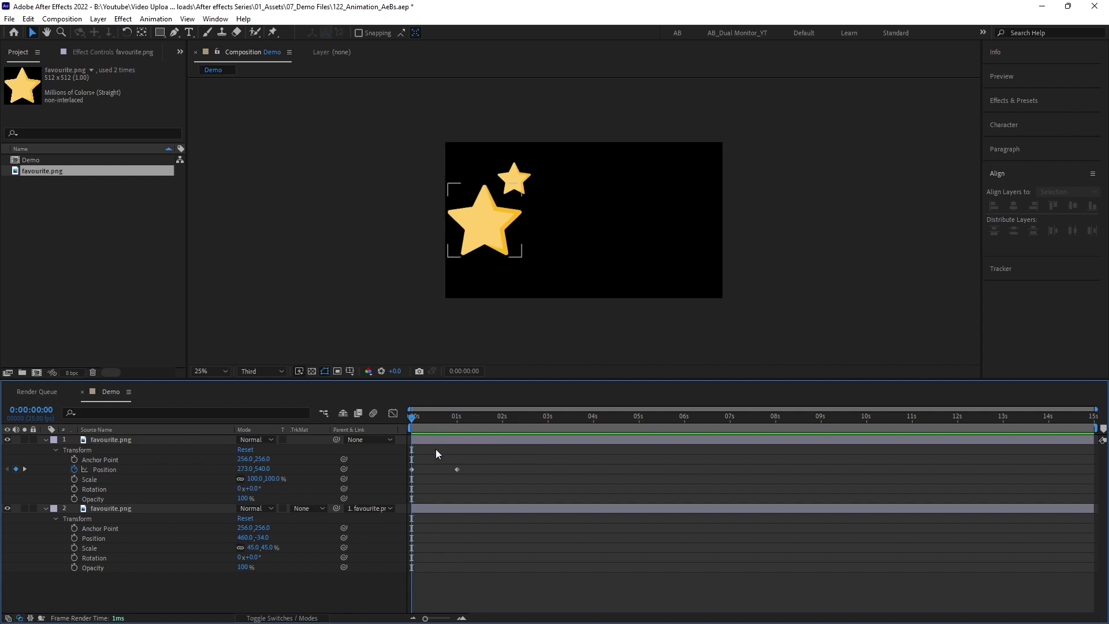
{"action": "left_click", "coordinate": [443, 482]}
{"action": "key", "text": "space"}
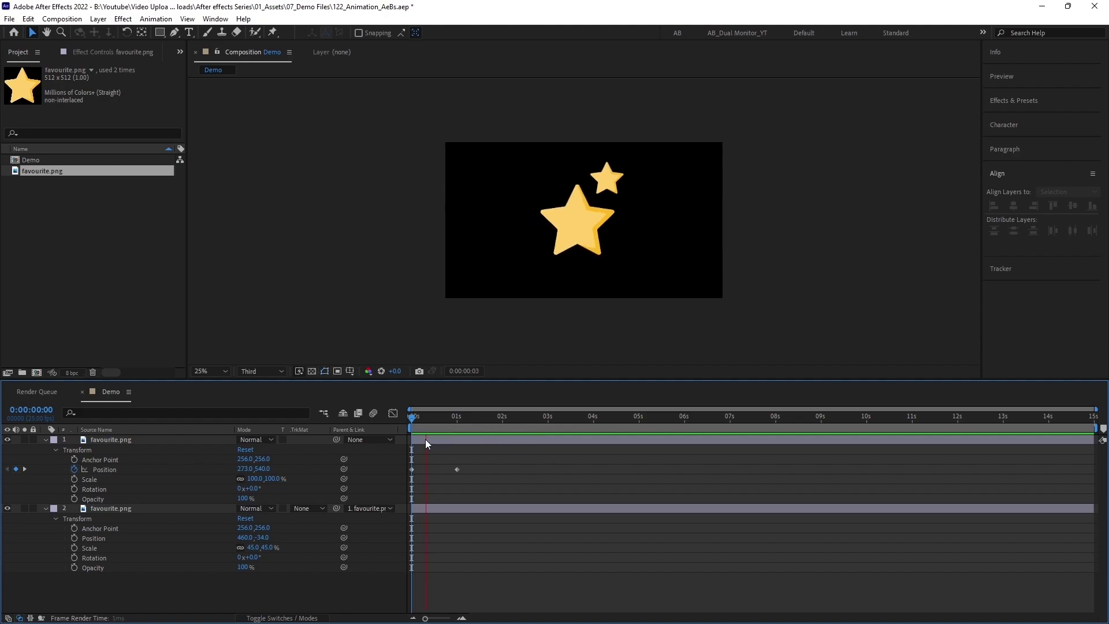
{"action": "key", "text": "space"}
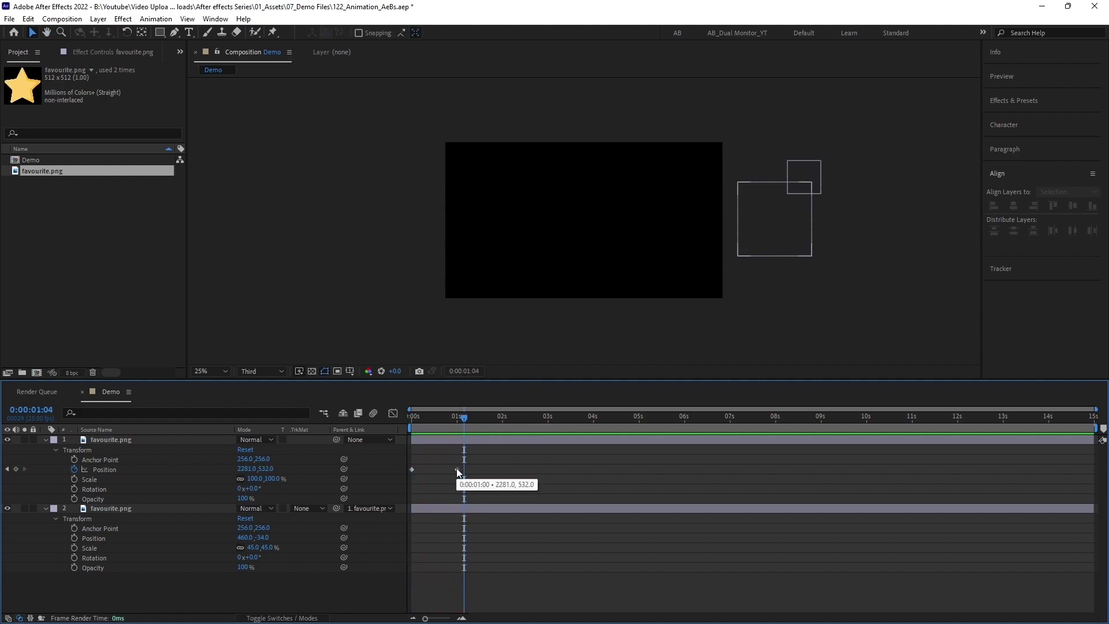
- Move the big star's second Position keyframe from about 1 s to 3 s and preview the slower slide
{"action": "mouse_move", "coordinate": [457, 420]}
{"action": "left_mouse_down"}
{"action": "mouse_move", "coordinate": [403, 421]}
{"action": "mouse_move", "coordinate": [456, 427]}
{"action": "left_mouse_up"}
{"action": "left_click_drag", "start_coordinate": [456, 470], "coordinate": [549, 475]}
{"action": "left_click_drag", "start_coordinate": [442, 418], "coordinate": [398, 425]}
{"action": "key", "text": "space"}
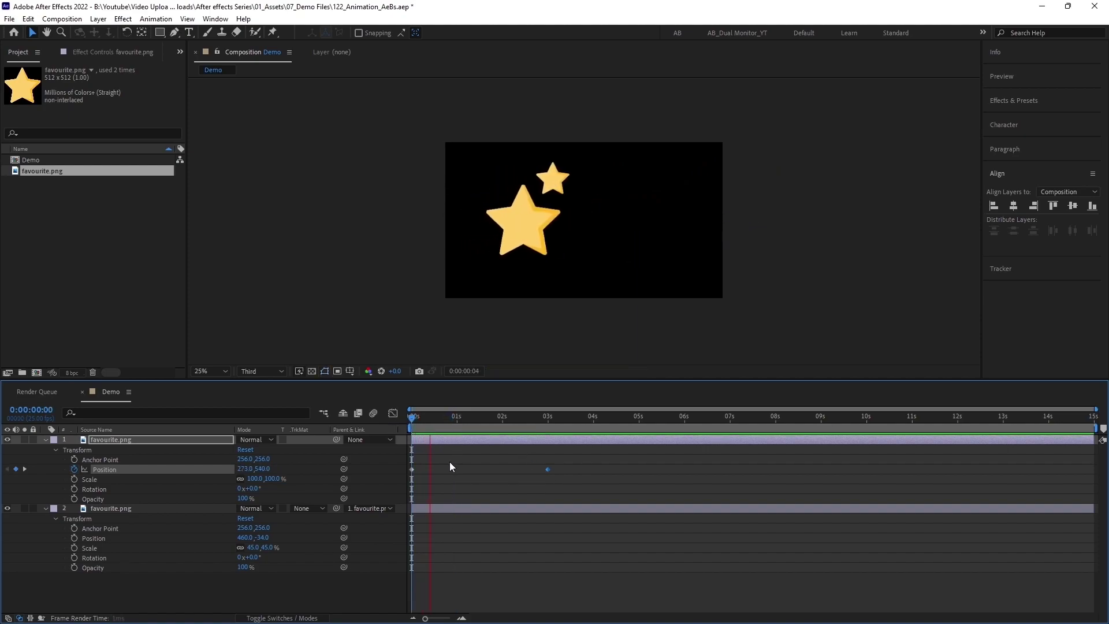
{"action": "key", "text": "space"}
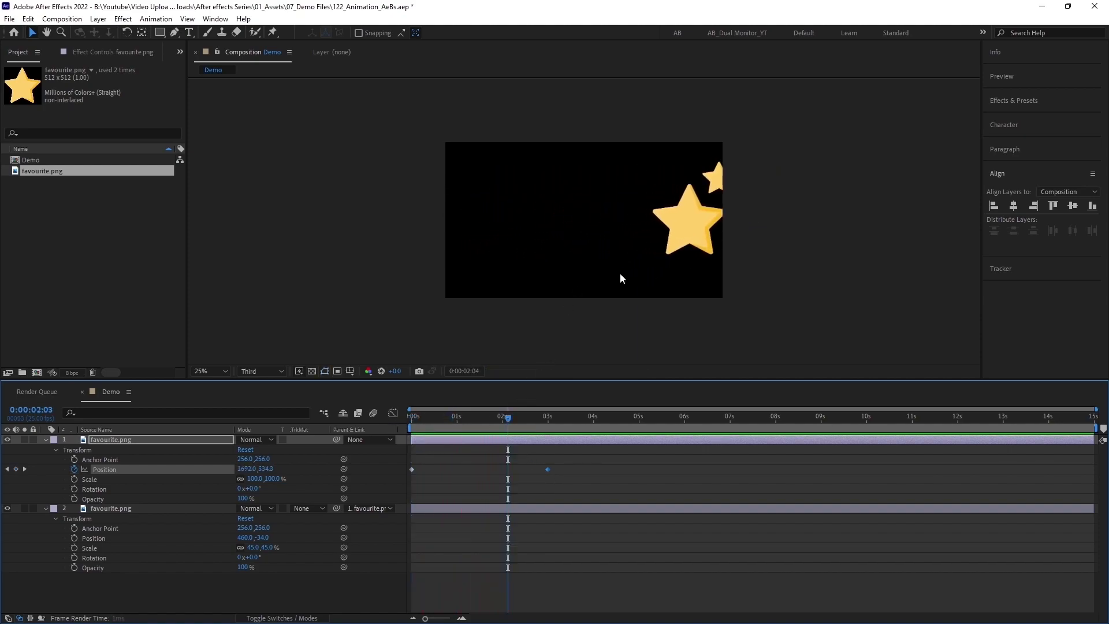
{"action": "left_click_drag", "start_coordinate": [465, 419], "coordinate": [442, 454]}
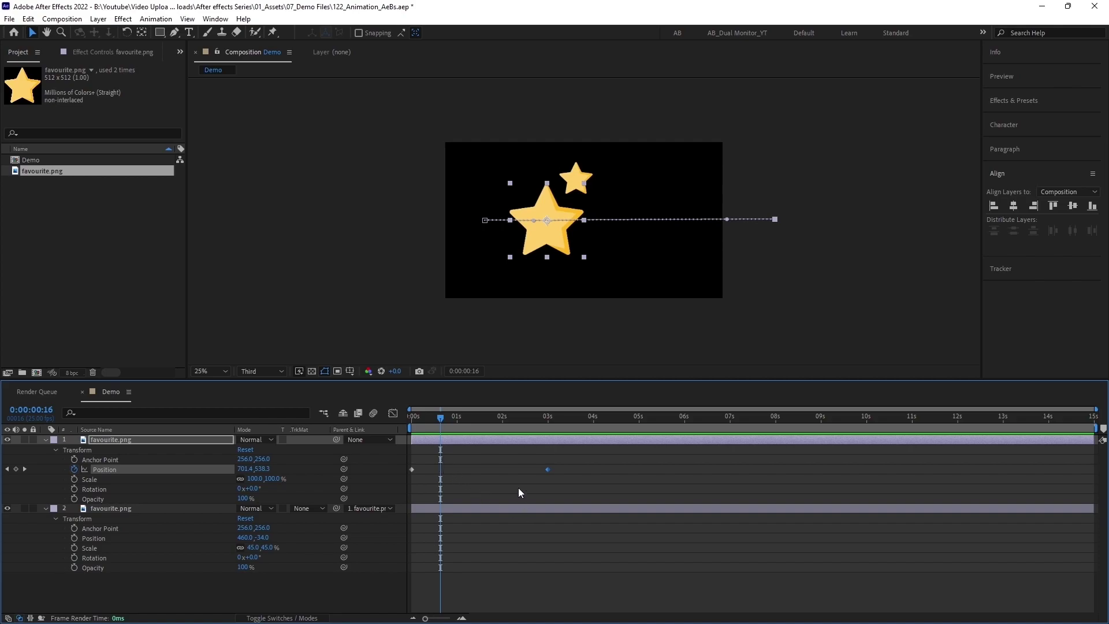
- Select the big star's 0 s and 3 s Position keyframes to check its horizontal motion path
{"action": "left_click", "coordinate": [556, 454]}
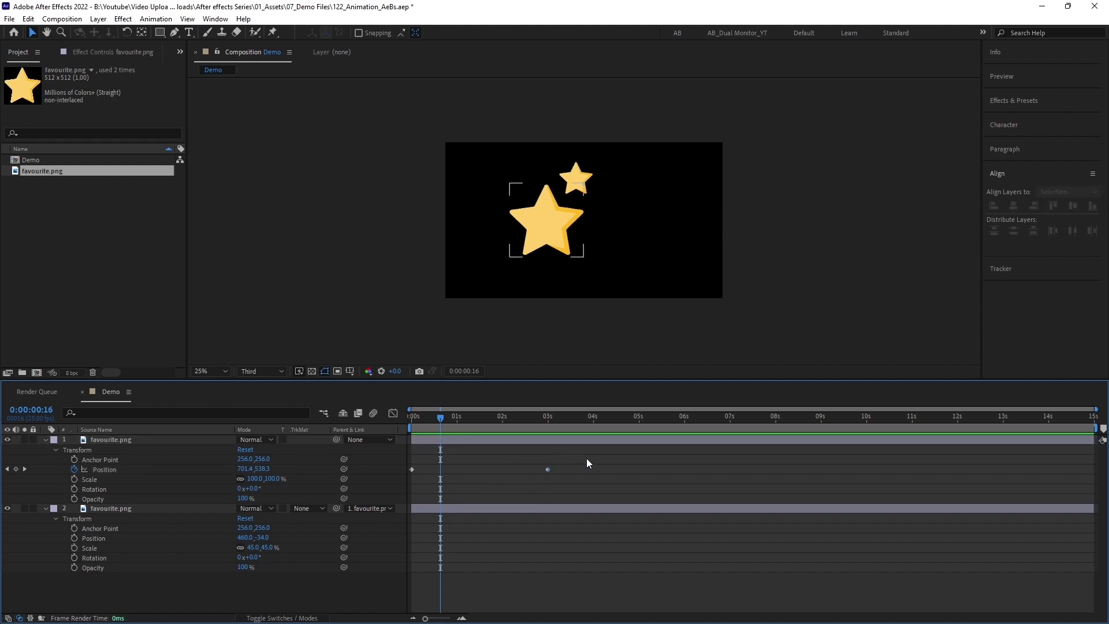
{"action": "left_click_drag", "start_coordinate": [587, 459], "coordinate": [397, 480]}
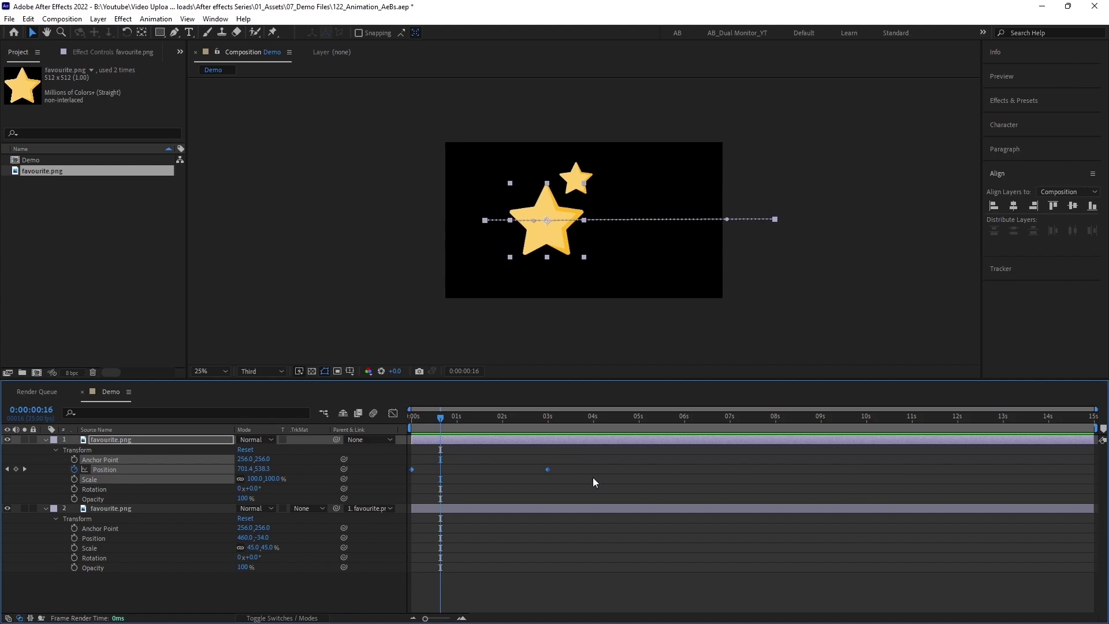
{"action": "left_click", "coordinate": [633, 466]}
{"action": "left_click_drag", "start_coordinate": [587, 459], "coordinate": [417, 491]}
{"action": "left_click", "coordinate": [522, 490]}
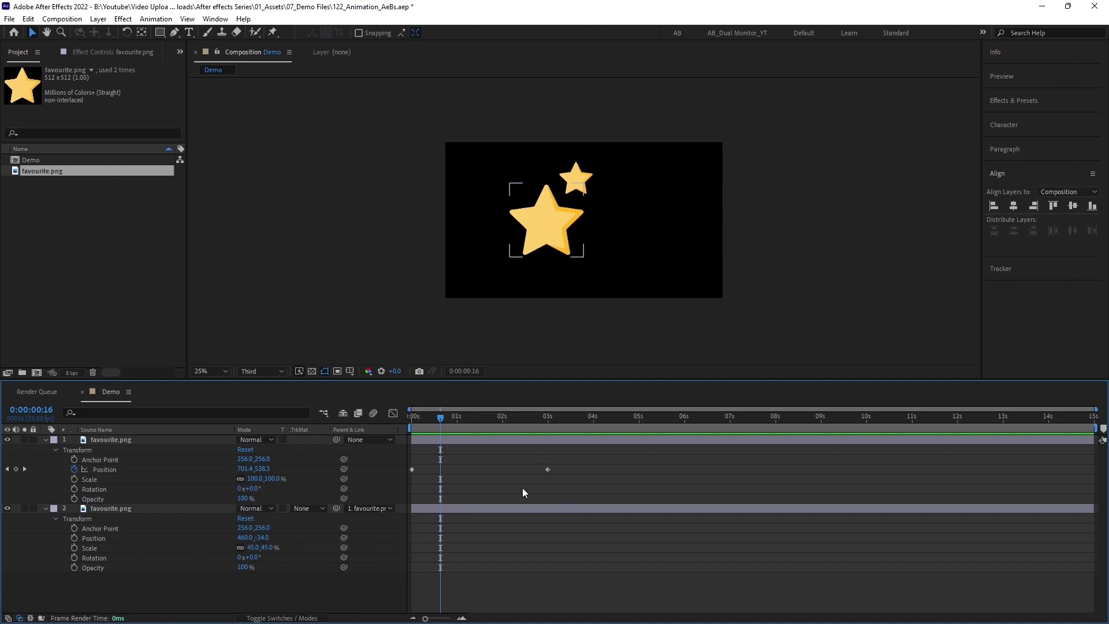
{"action": "left_click", "coordinate": [106, 469]}
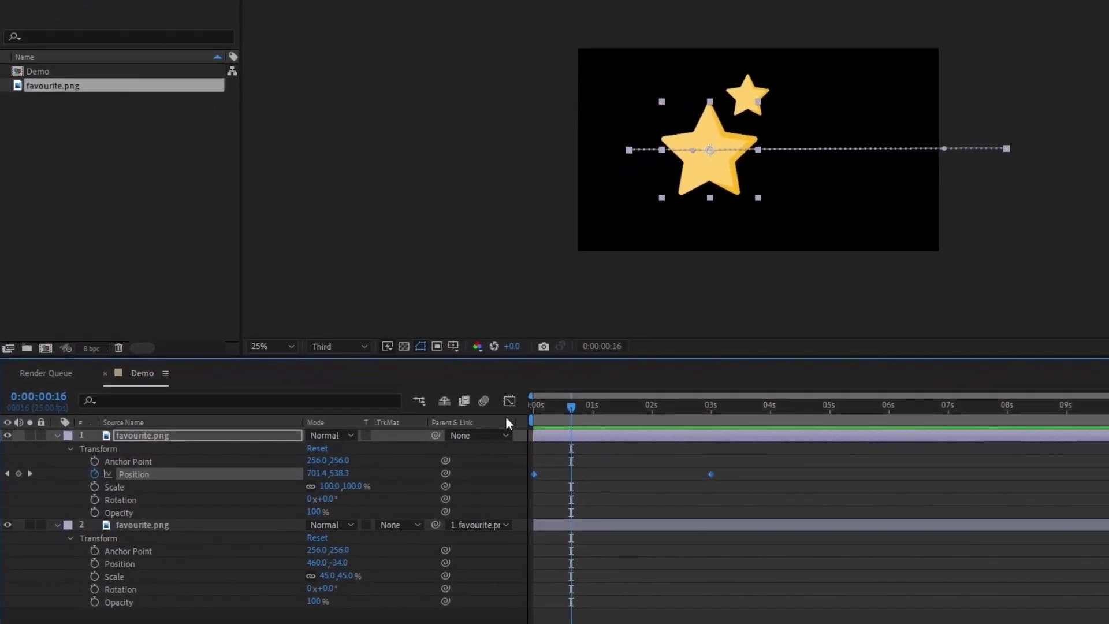
- Apply Easy Ease (F9) to both of the big star's Position keyframes
{"action": "left_click", "coordinate": [506, 400]}
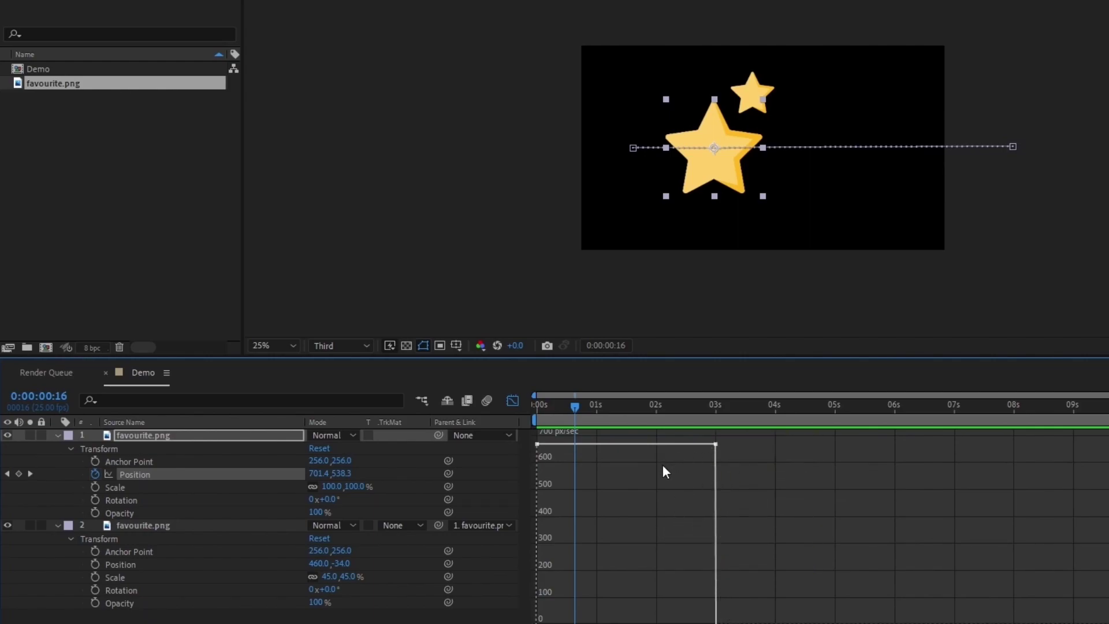
{"action": "left_click", "coordinate": [512, 400]}
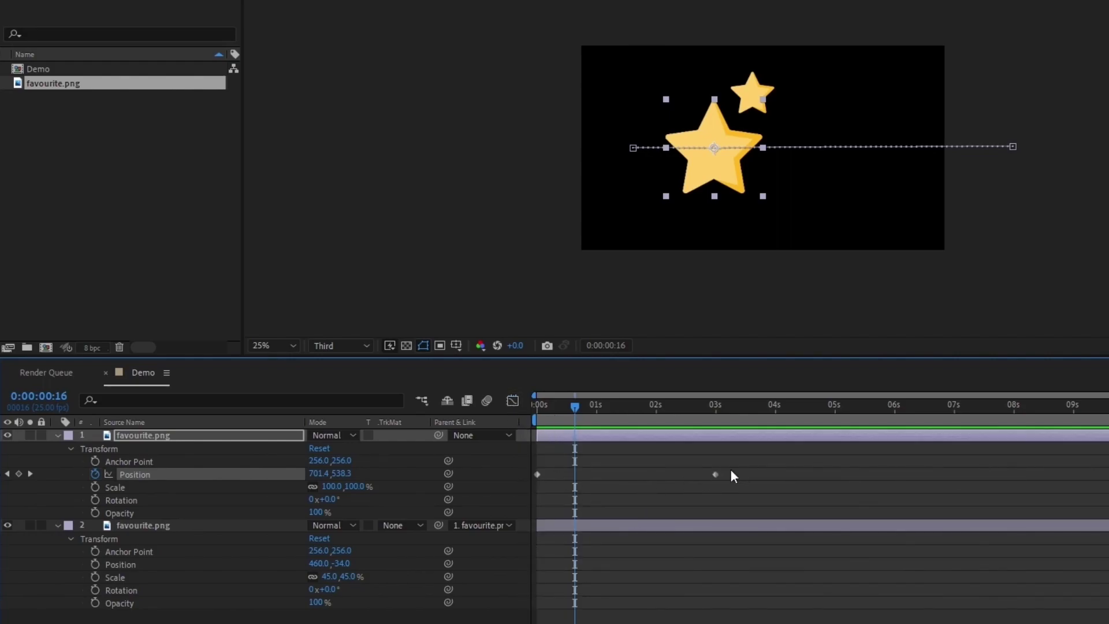
{"action": "left_click", "coordinate": [248, 474]}
{"action": "key", "text": "F9"}
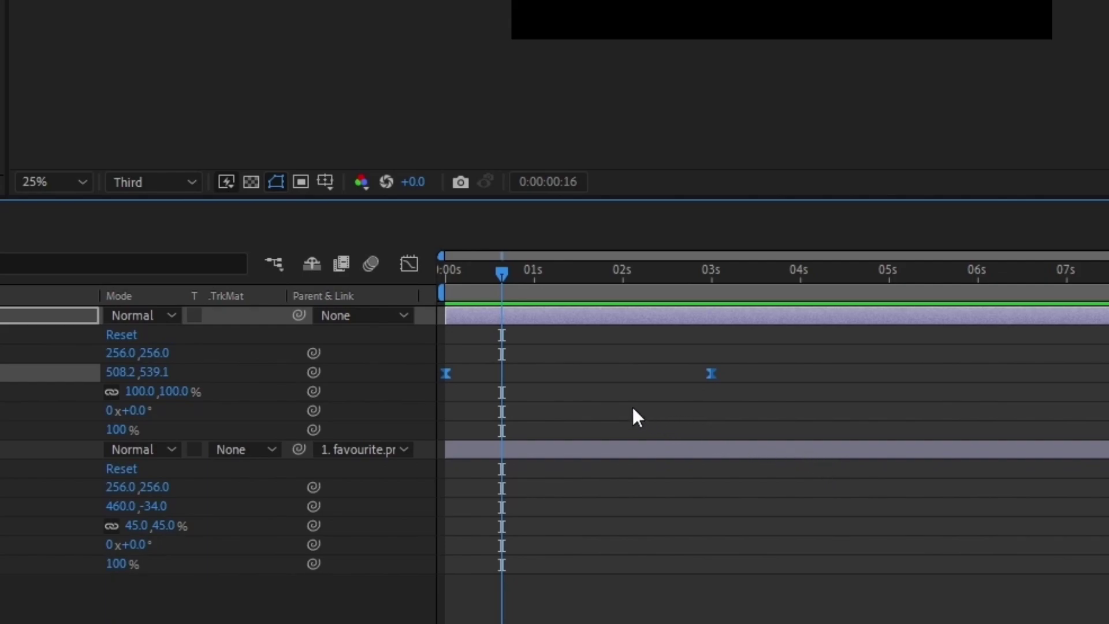
- Show the Position speed graph, confirm Edit Speed Graph is on, and select the 3 s keyframe
{"action": "left_click", "coordinate": [409, 264]}
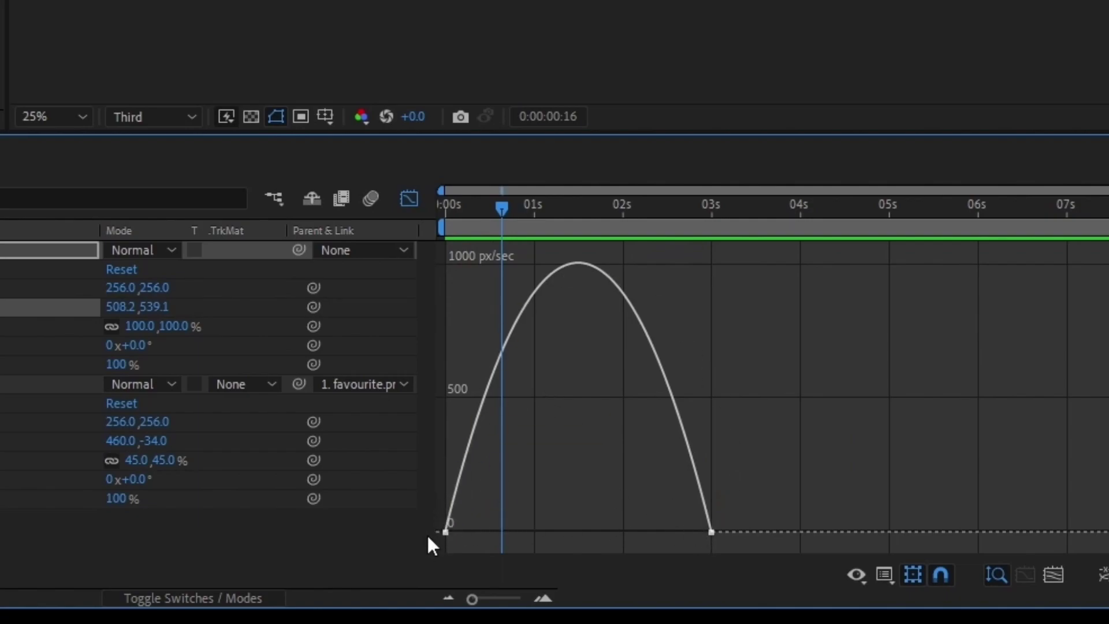
{"action": "mouse_move", "coordinate": [447, 527]}
{"action": "right_click", "coordinate": [759, 317]}
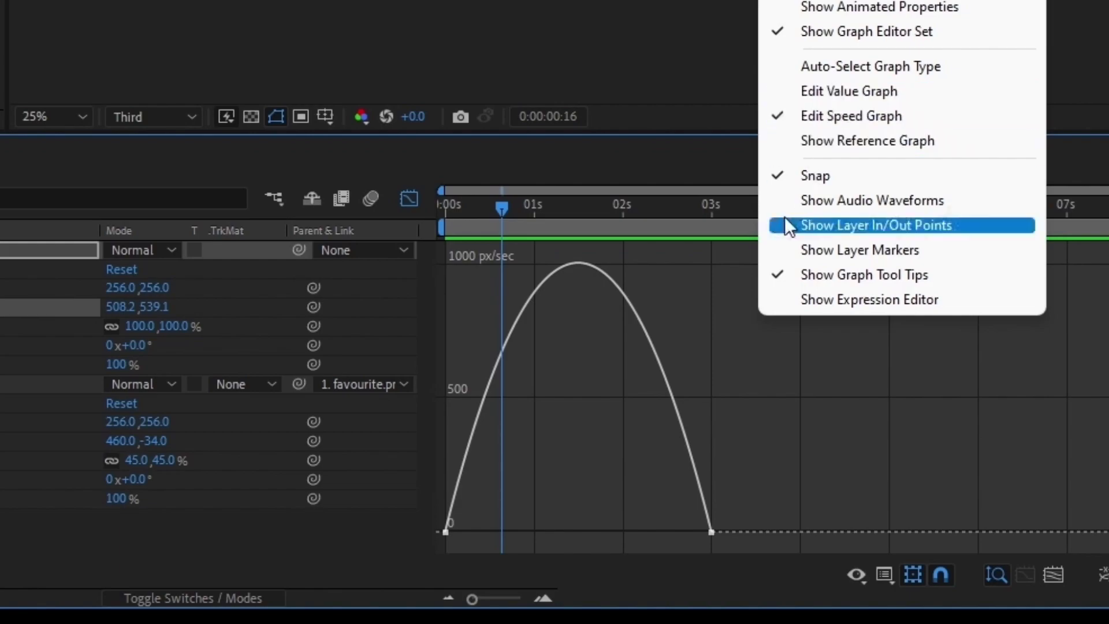
{"action": "left_click", "coordinate": [722, 365]}
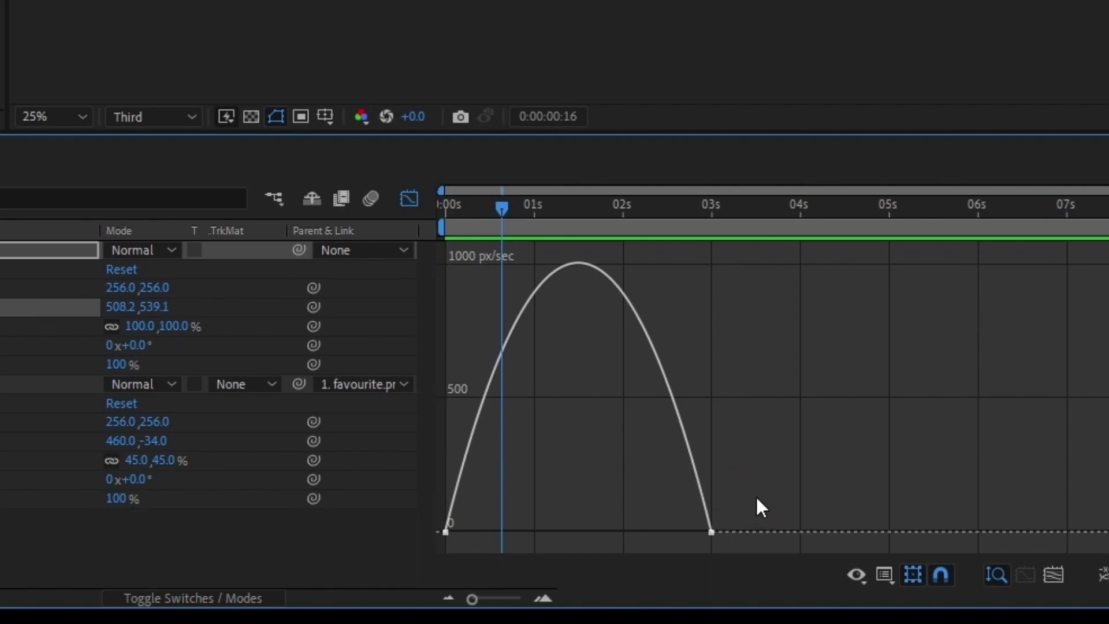
{"action": "left_click", "coordinate": [708, 531]}
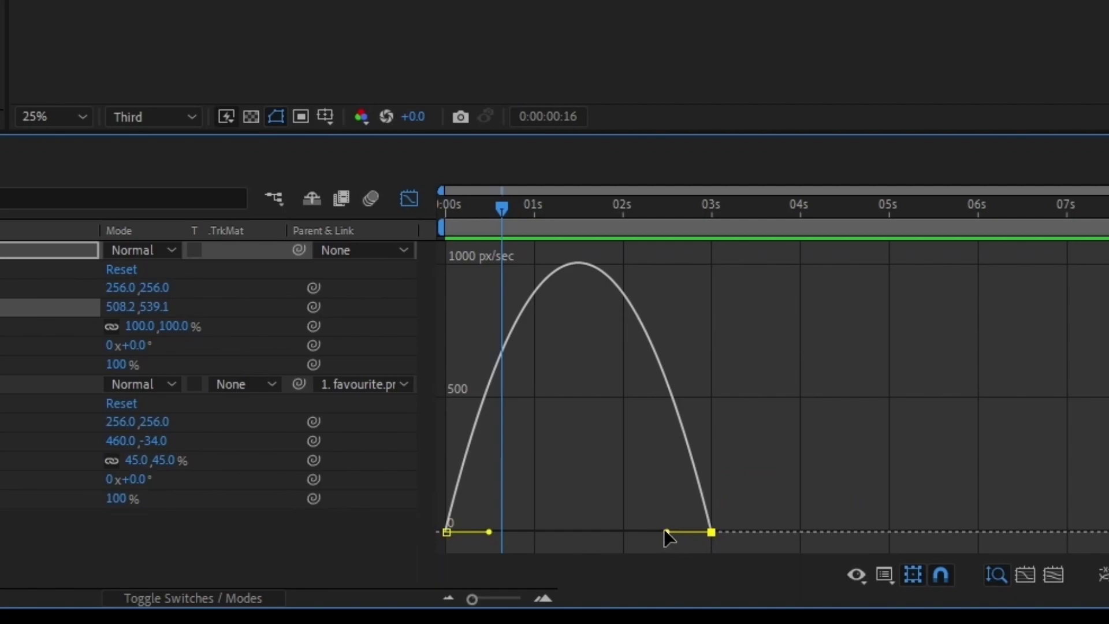
- Try 100% ease influence on the 3 s keyframe, preview it, then undo
{"action": "left_click_drag", "start_coordinate": [665, 532], "coordinate": [571, 529]}
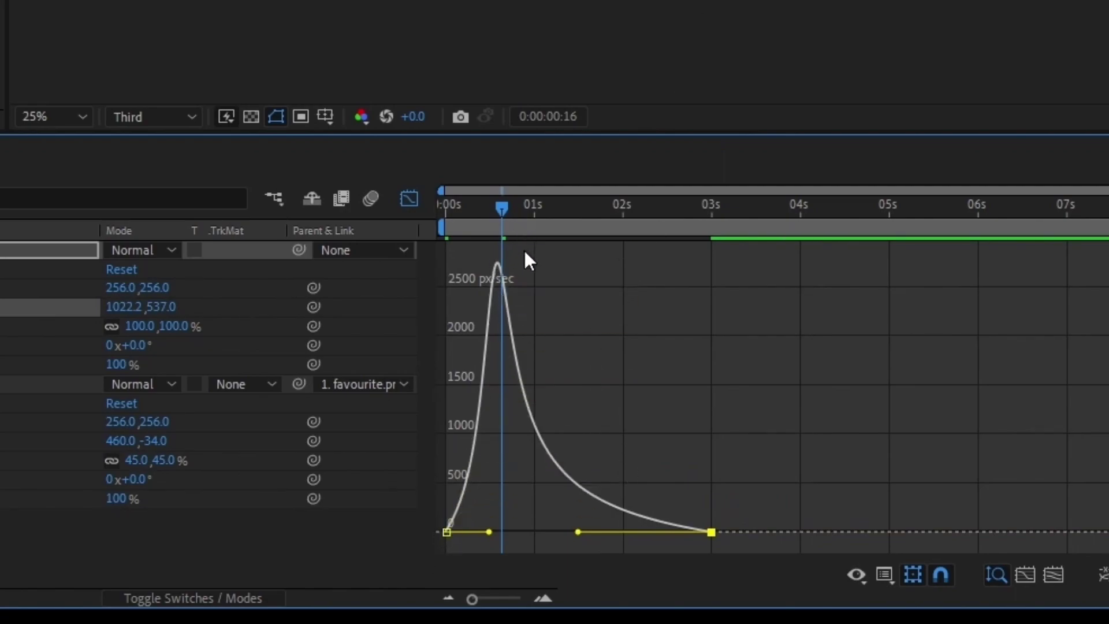
{"action": "key", "text": "Home"}
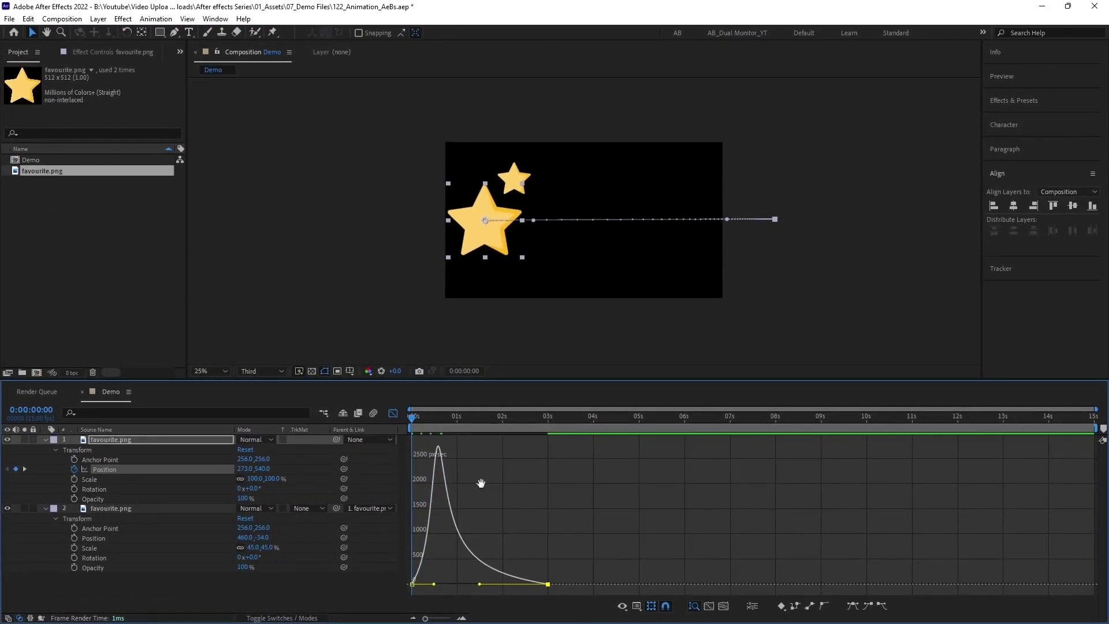
{"action": "key", "text": "space"}
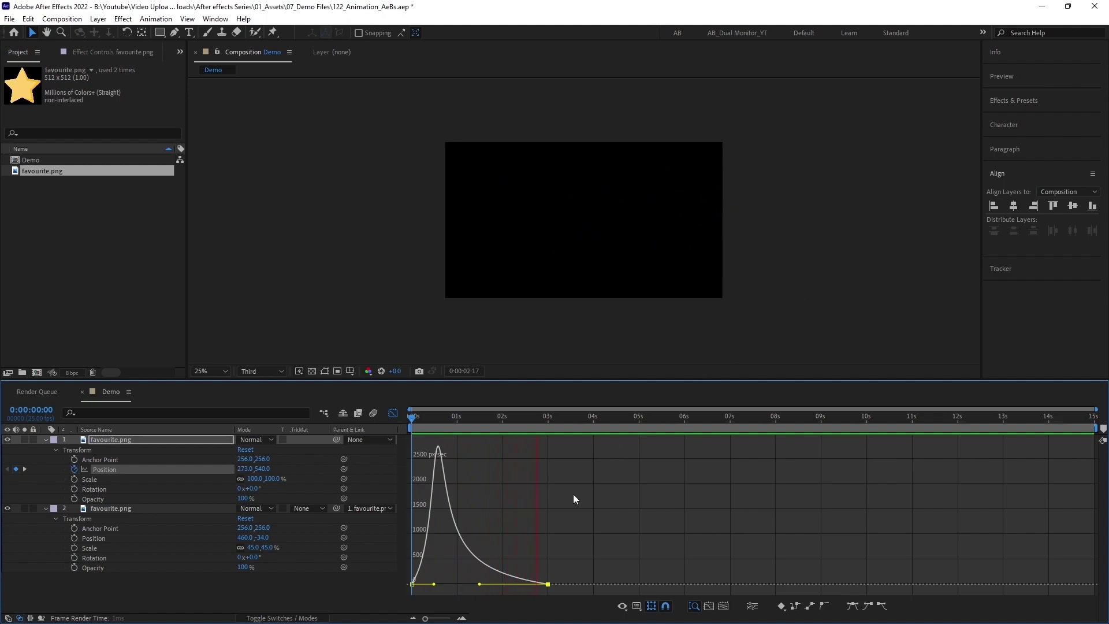
{"action": "key", "text": "space"}
{"action": "key", "text": "ctrl+z"}
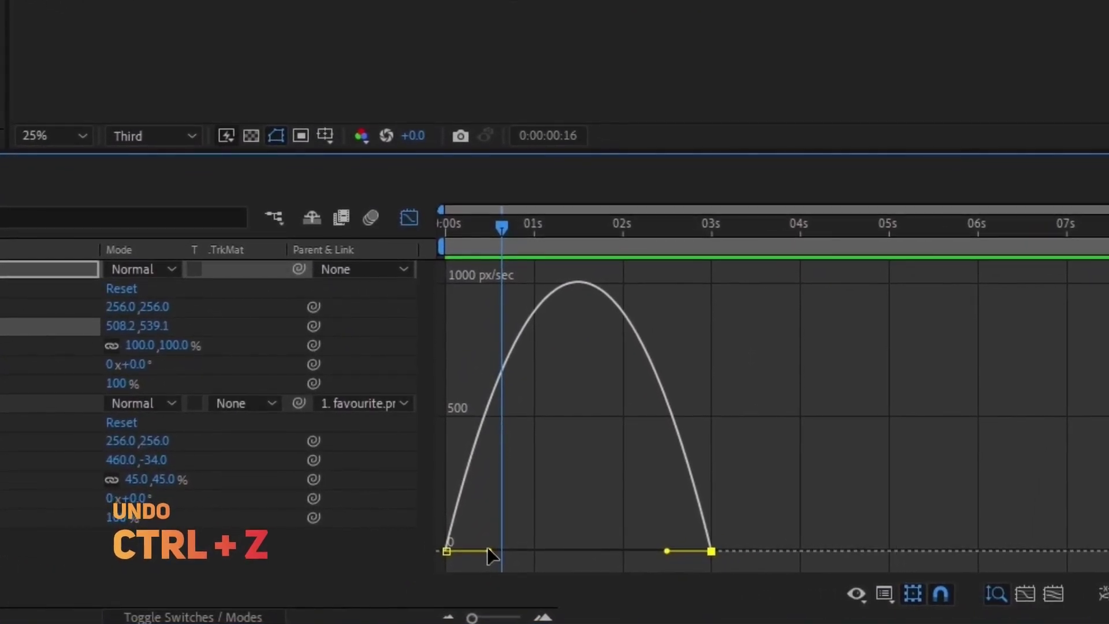
- Set the first keyframe's outgoing influence to 100% and preview the new speed timing
{"action": "left_click_drag", "start_coordinate": [434, 584], "coordinate": [455, 581]}
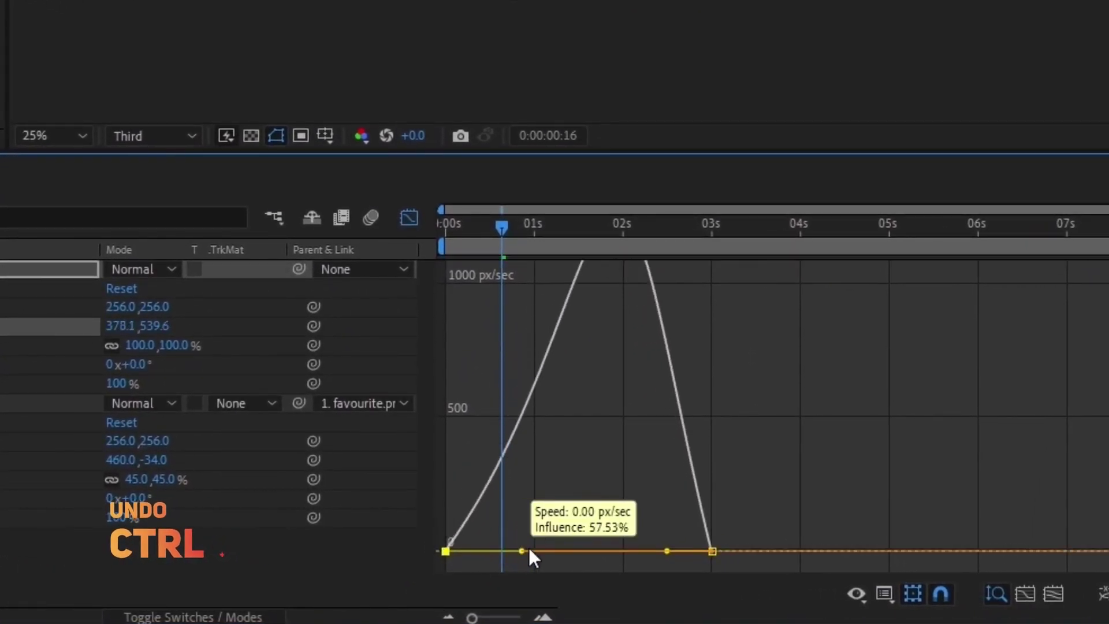
{"action": "left_click_drag", "start_coordinate": [530, 551], "coordinate": [584, 551]}
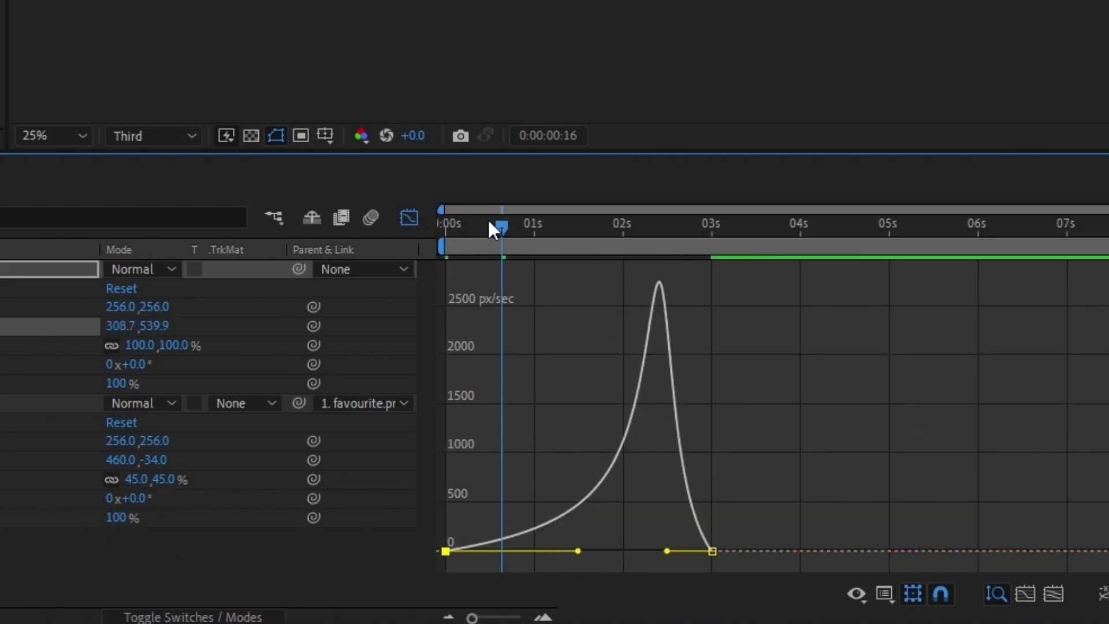
{"action": "key", "text": "Home"}
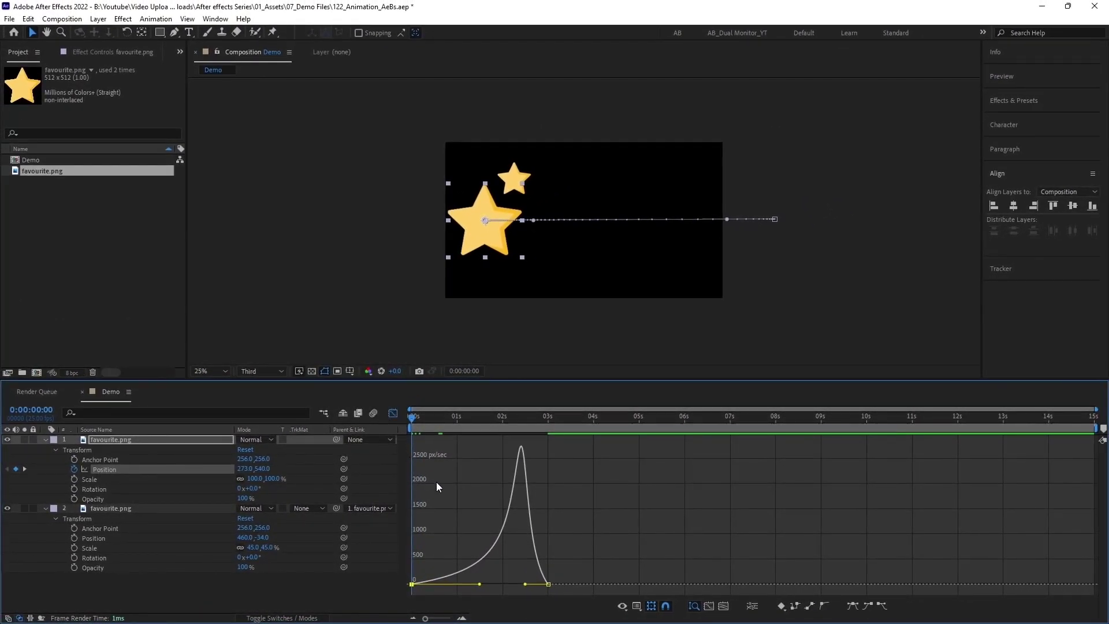
{"action": "key", "text": "space"}
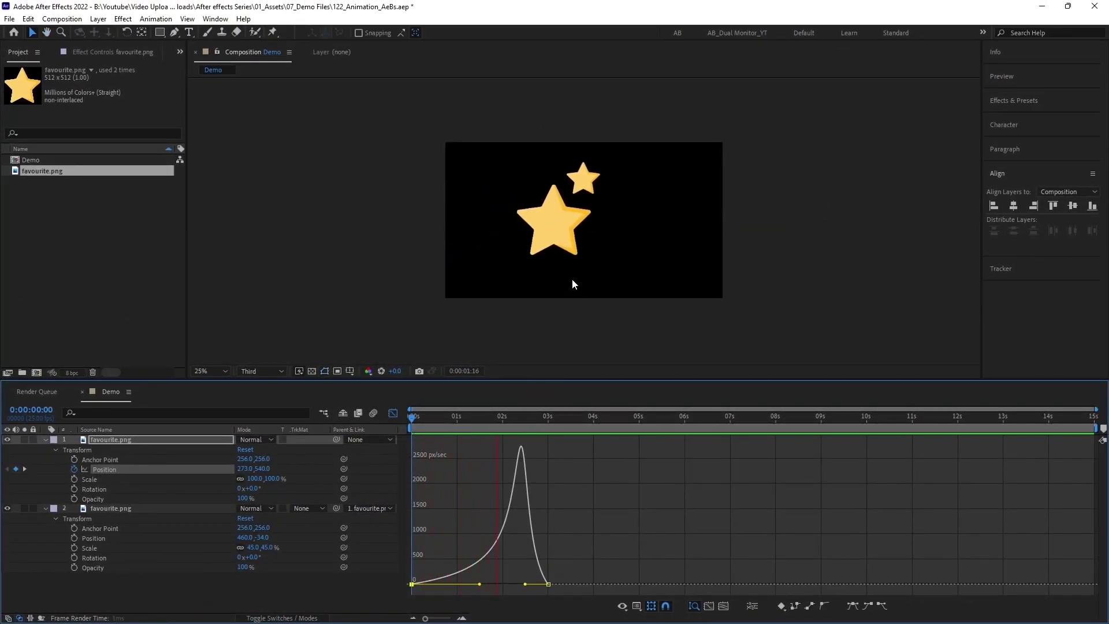
{"action": "key", "text": "space"}
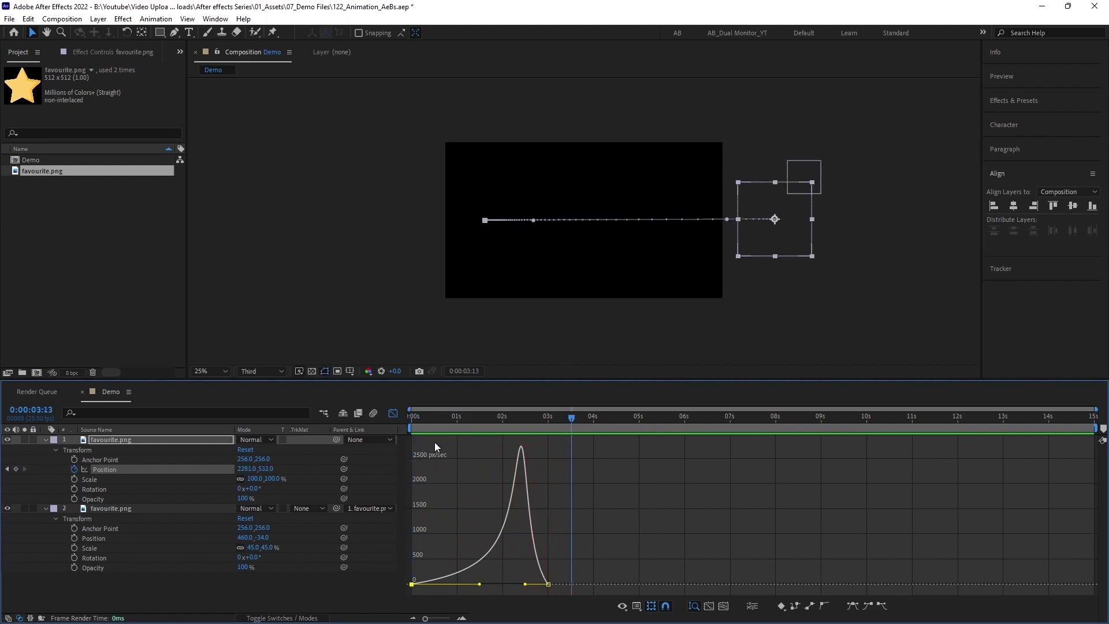
- Leave the Graph Editor and return to the collapsed star layer rows
{"action": "left_click", "coordinate": [393, 413]}
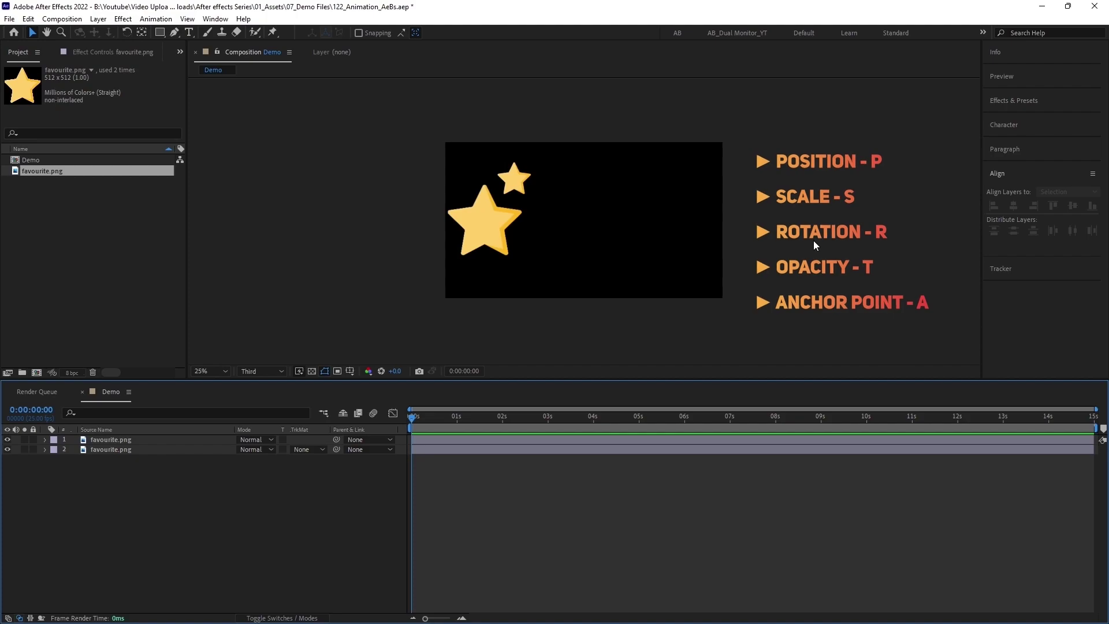
- Show the big star's Position, Scale, Rotation and Opacity alone, testing lower opacity then undoing
{"action": "left_click", "coordinate": [160, 440]}
{"action": "left_click", "coordinate": [161, 440]}
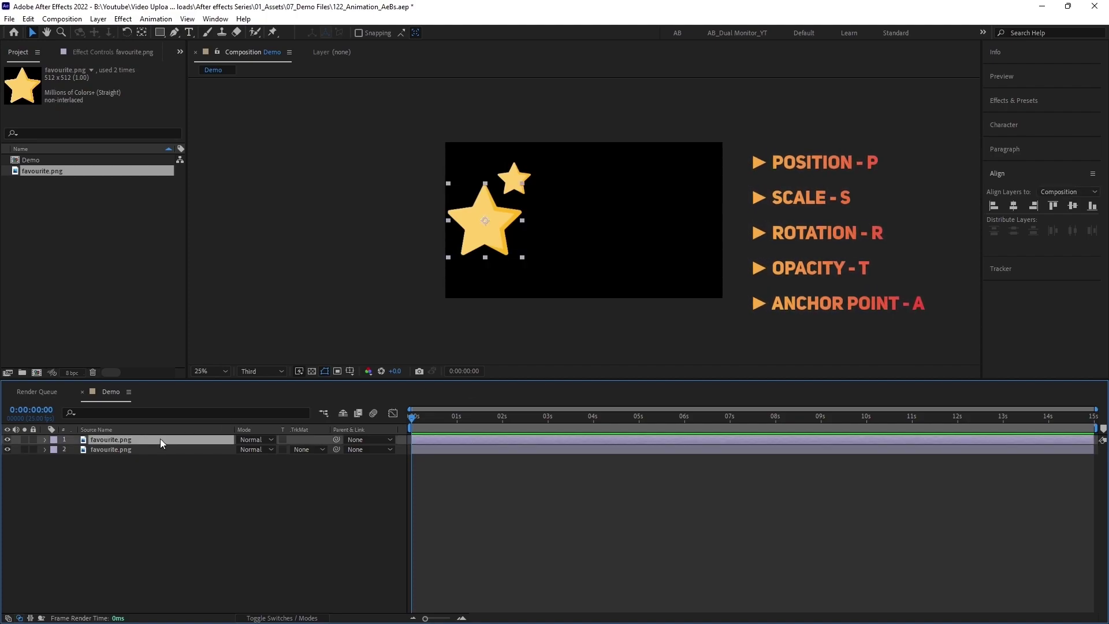
{"action": "key", "text": "p"}
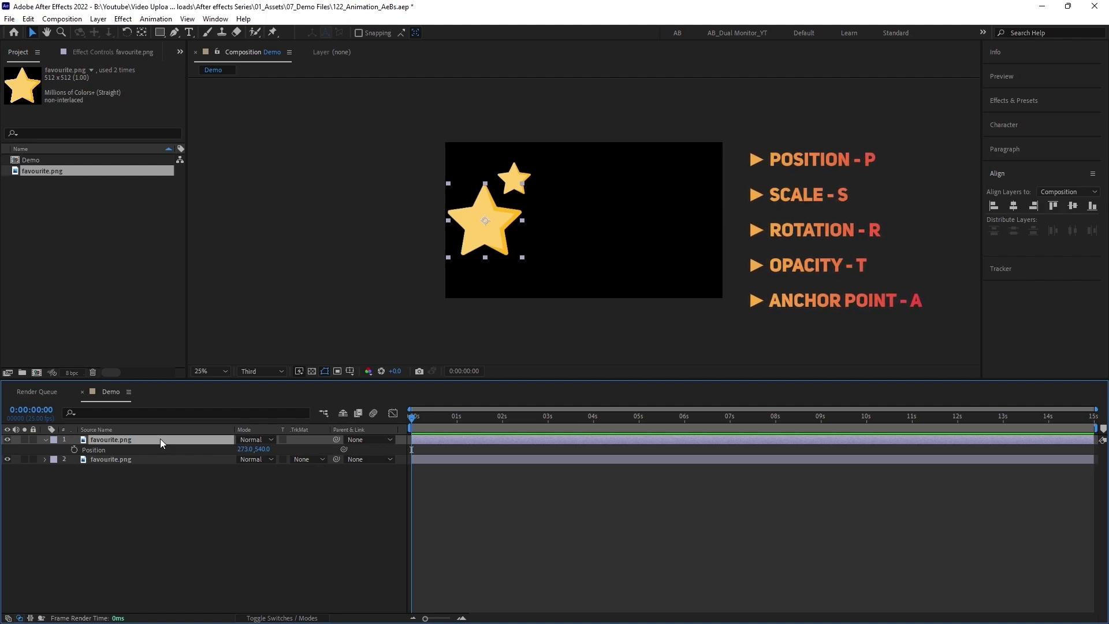
{"action": "key", "text": "s"}
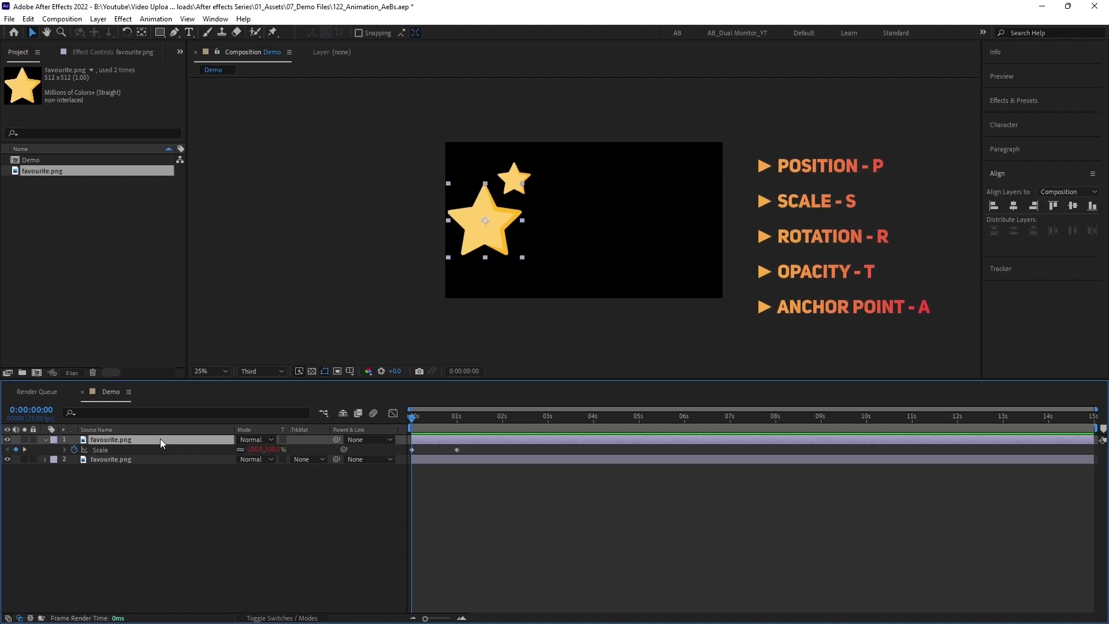
{"action": "key", "text": "r"}
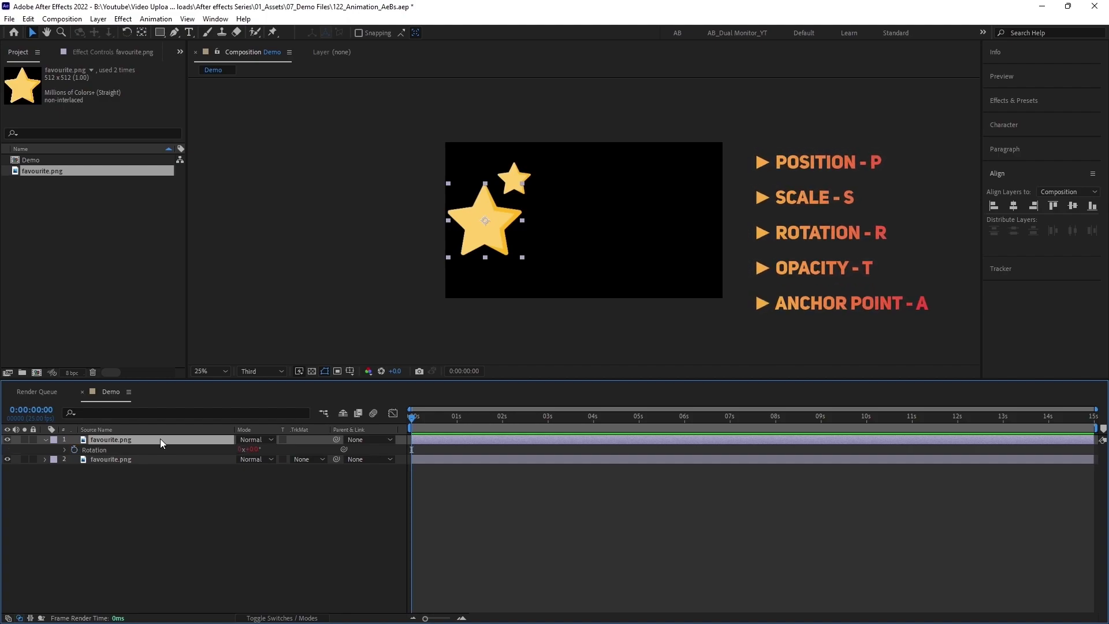
{"action": "key", "text": "t"}
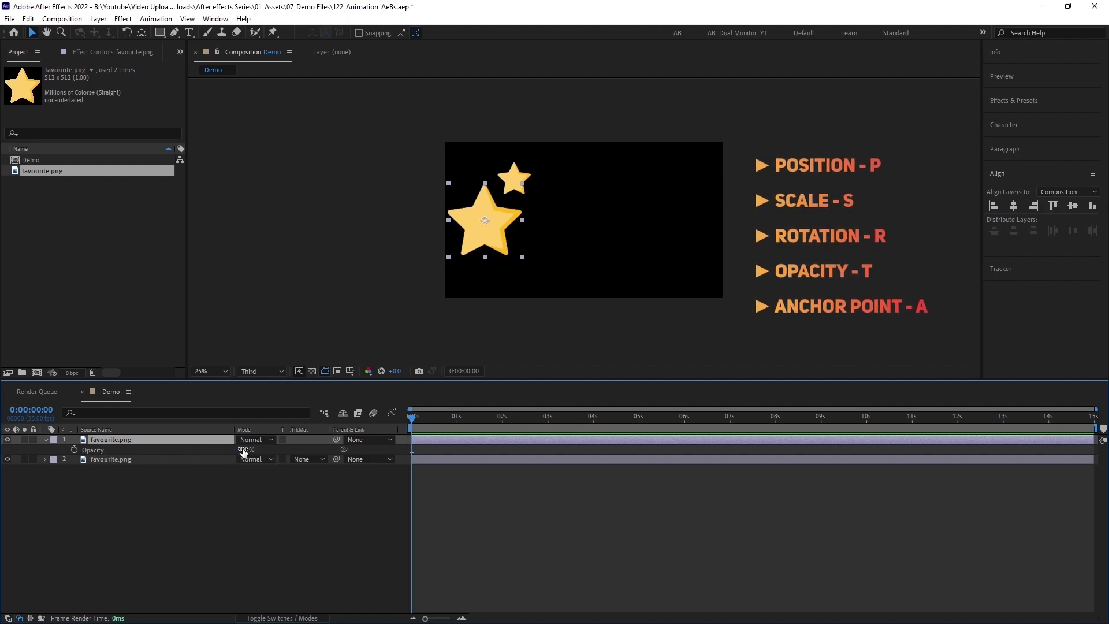
{"action": "left_click_drag", "start_coordinate": [239, 449], "coordinate": [193, 458]}
{"action": "key", "text": "ctrl+z"}
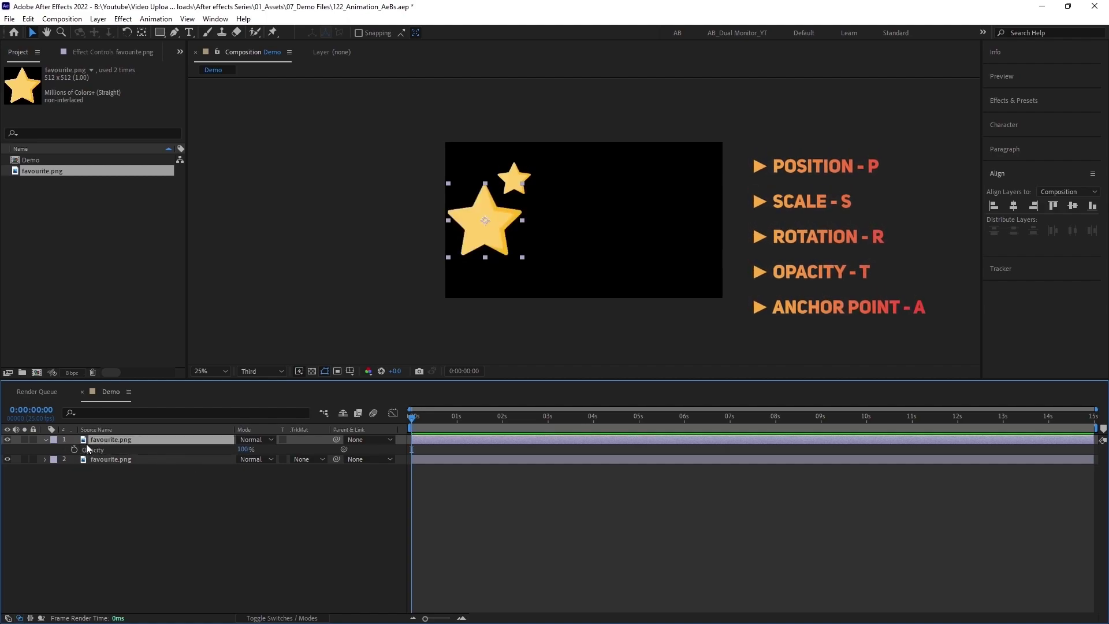
- Show only Anchor Point, try X at 77.0, then restore it to 256.0,256.0
{"action": "key", "text": "a"}
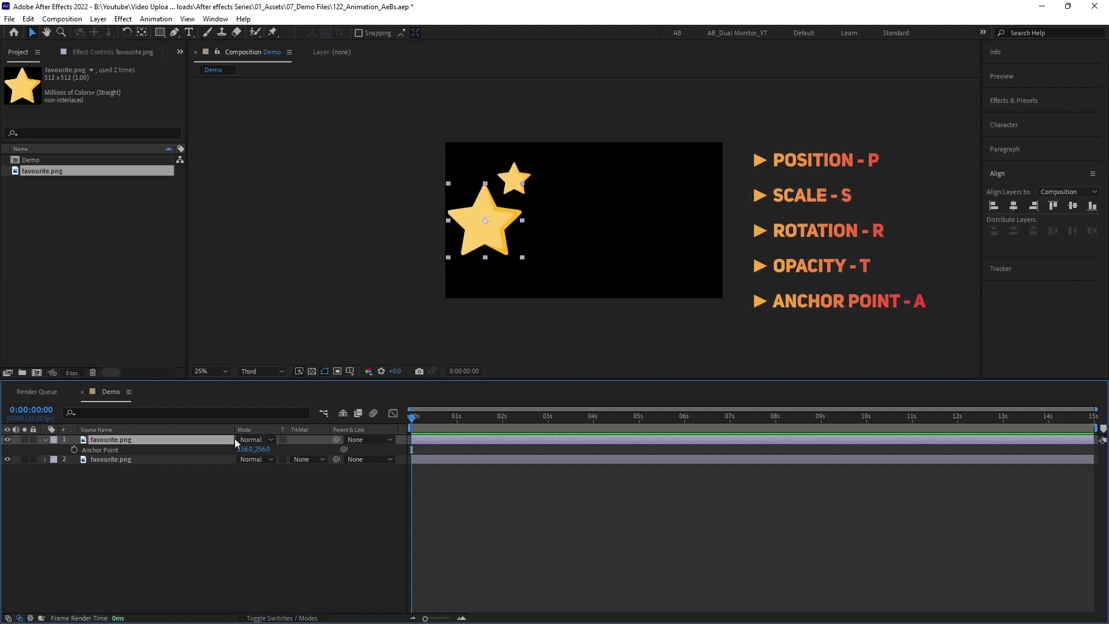
{"action": "left_click_drag", "start_coordinate": [245, 450], "coordinate": [173, 451]}
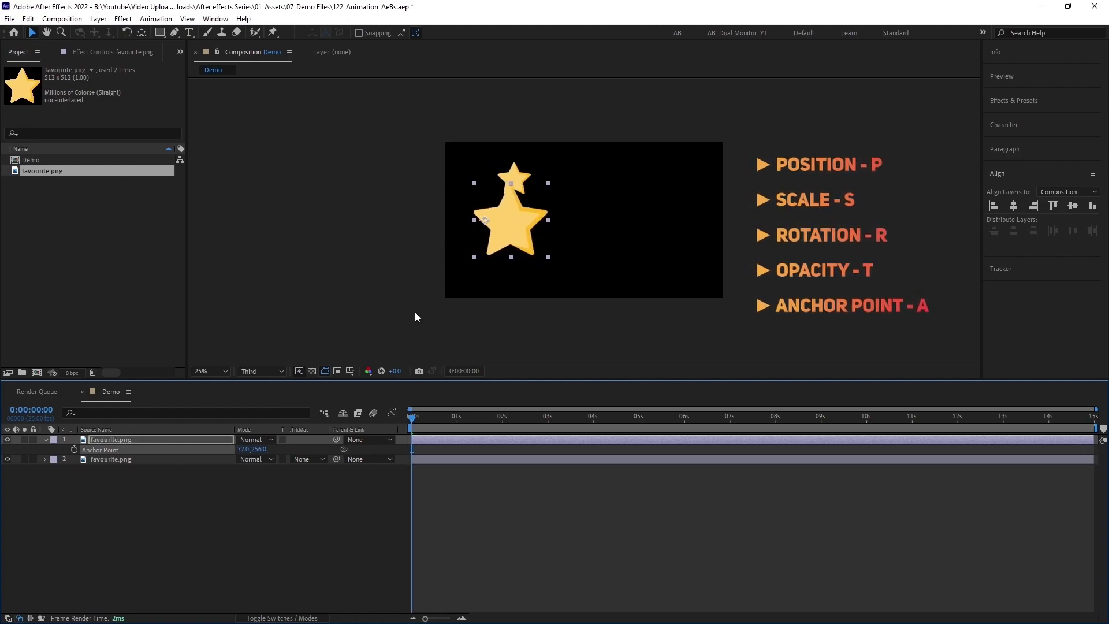
{"action": "key", "text": "ctrl+z"}
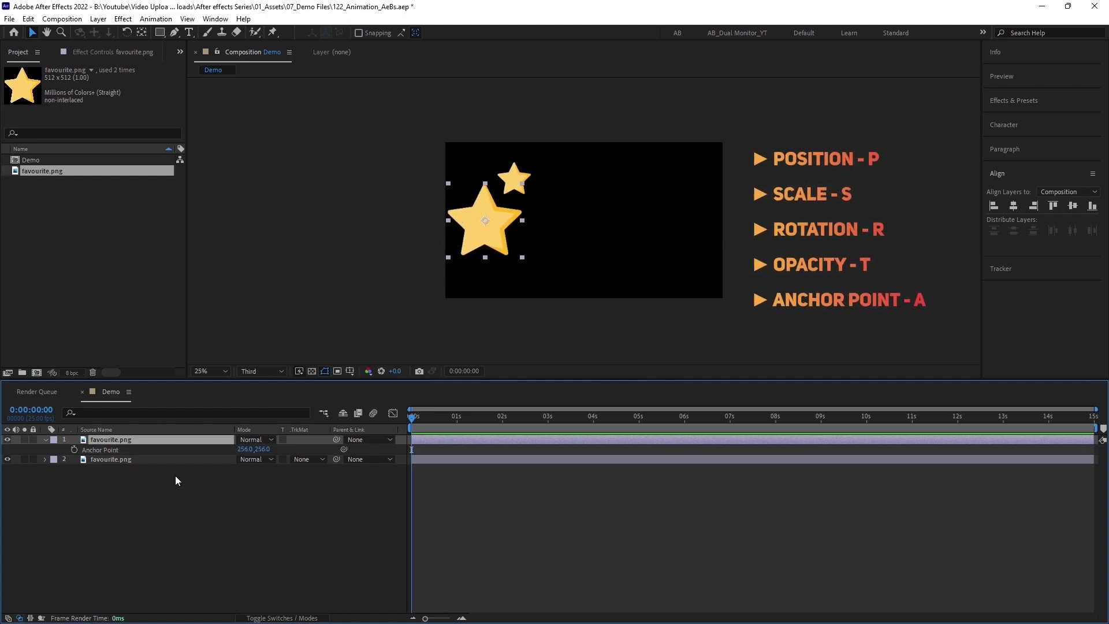
{"action": "left_click", "coordinate": [505, 310]}
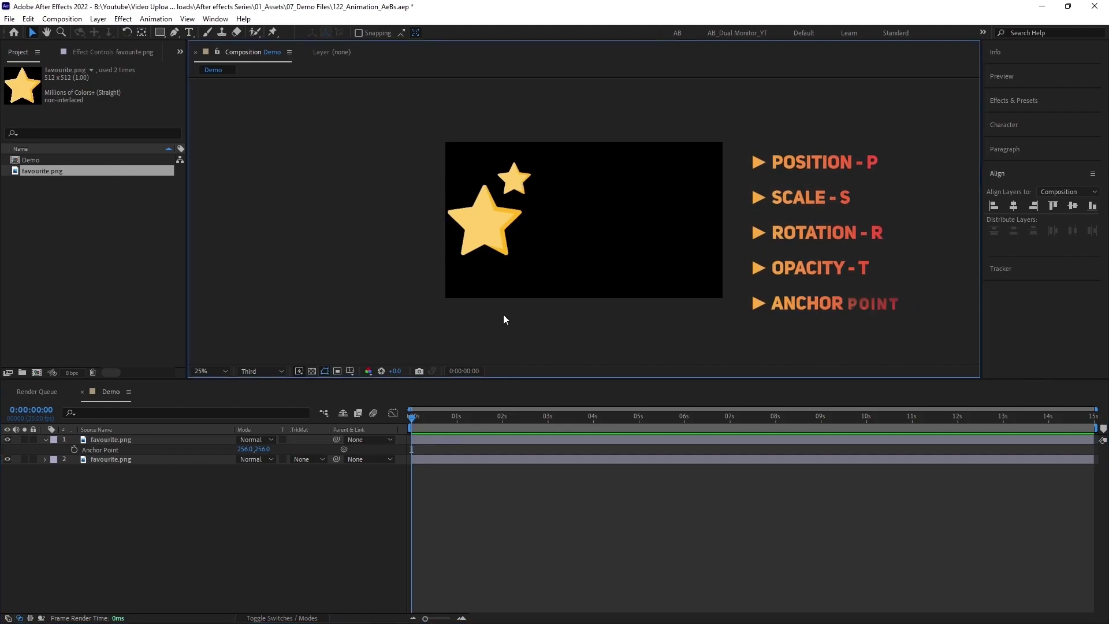
{"action": "left_click", "coordinate": [75, 19]}
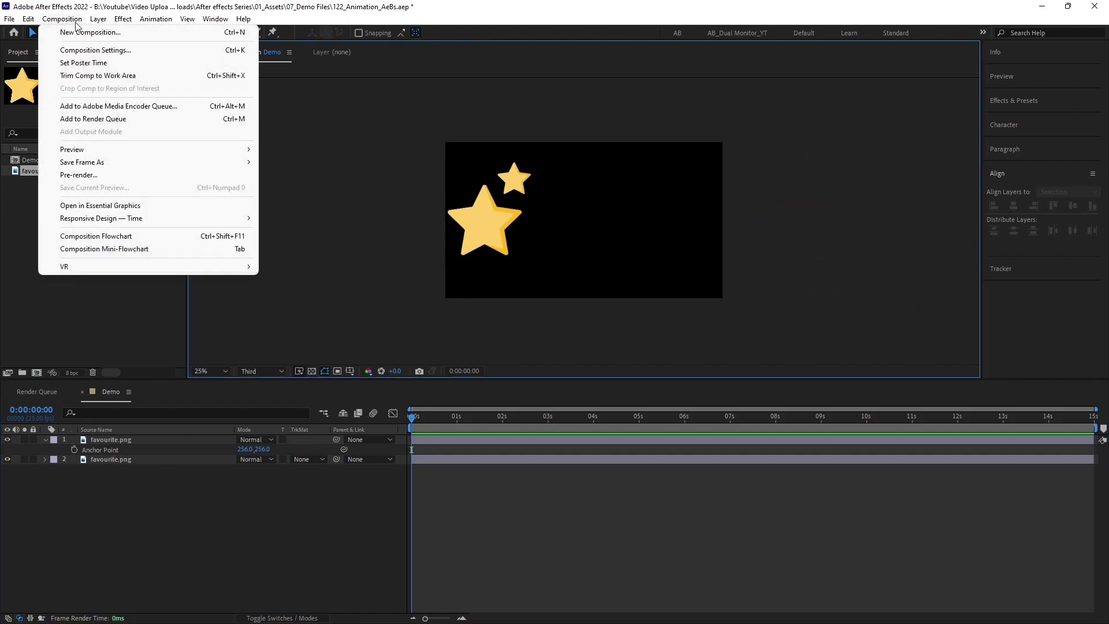
{"action": "left_click", "coordinate": [356, 231]}
{"action": "left_click", "coordinate": [458, 439]}
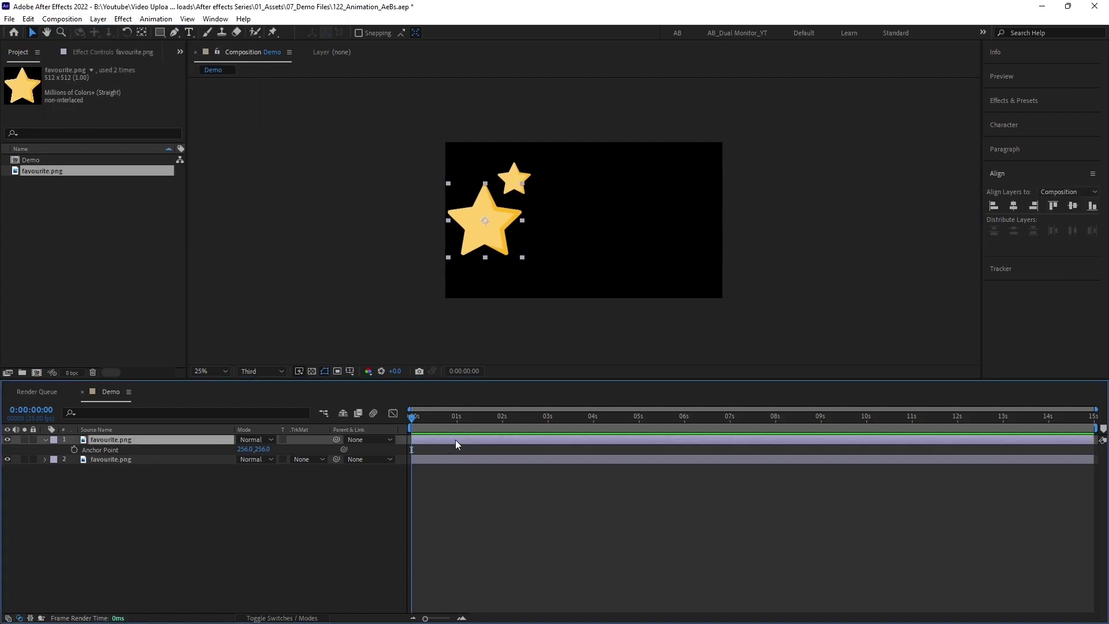